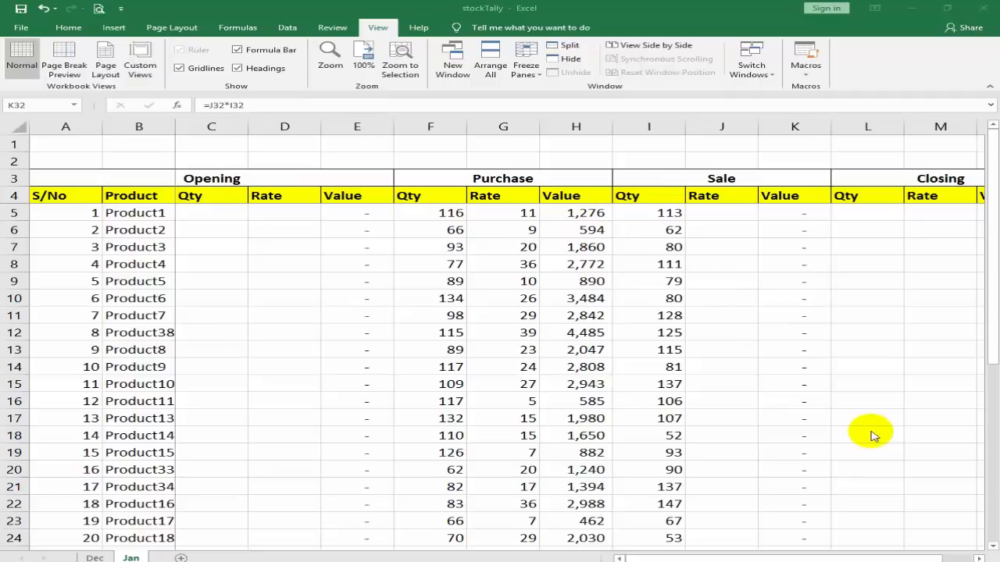
# Review the Opening, Purchase, Sale and Closing sections of the Jan sheet and the closing stock on the Dec sheet
pyautogui.scroll(-1, 849, 438)
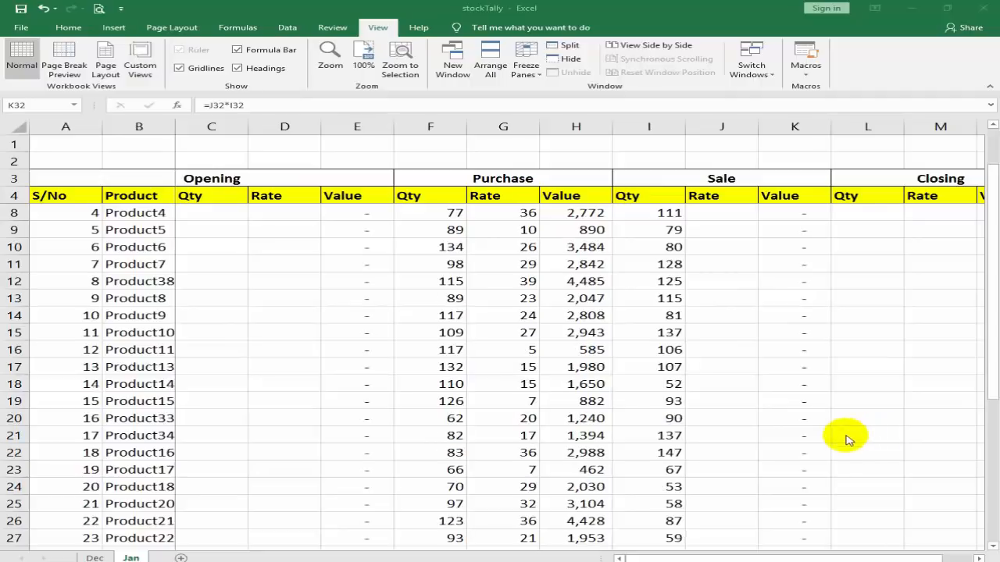
pyautogui.scroll(1, 849, 440)
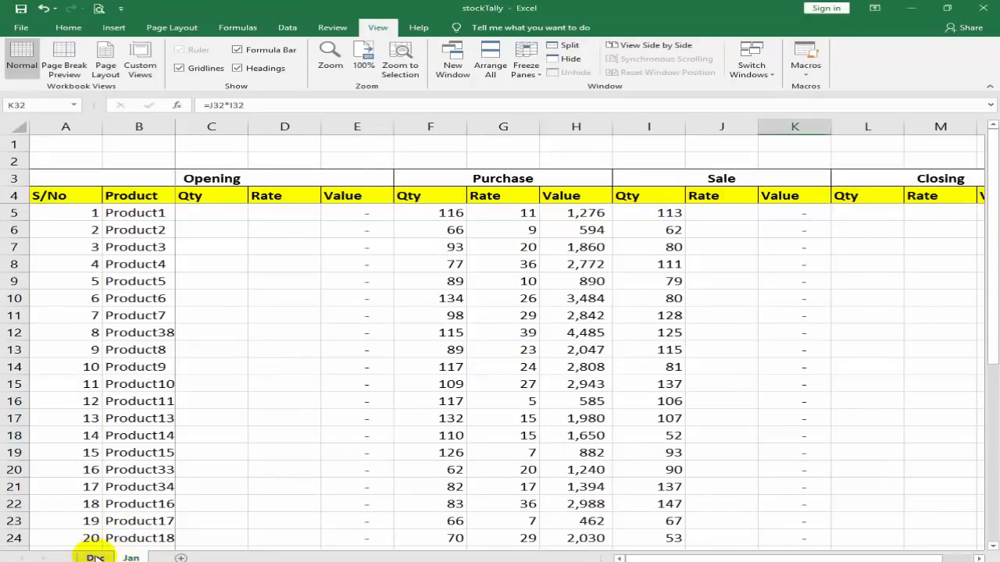
pyautogui.click(95, 557)
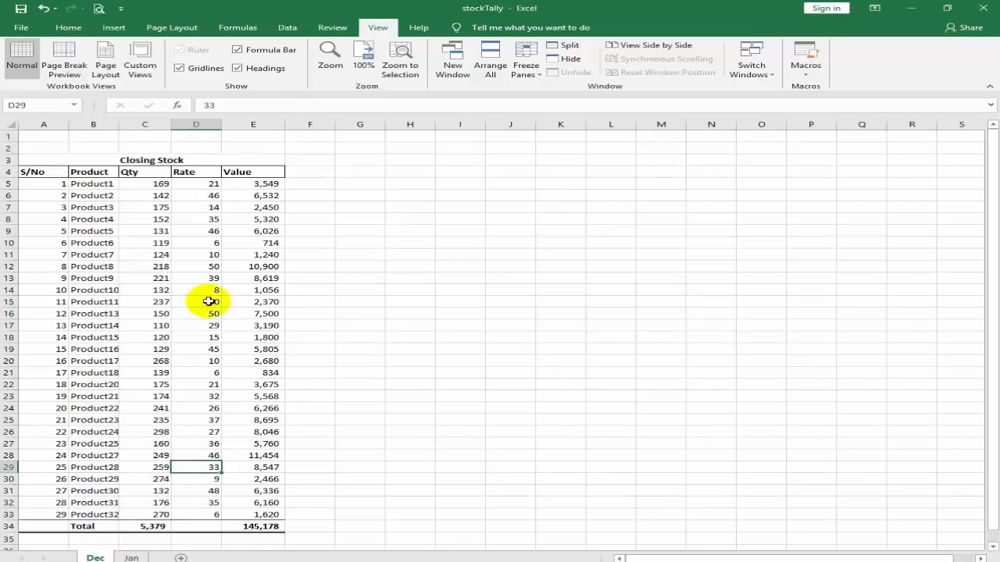
pyautogui.click(132, 556)
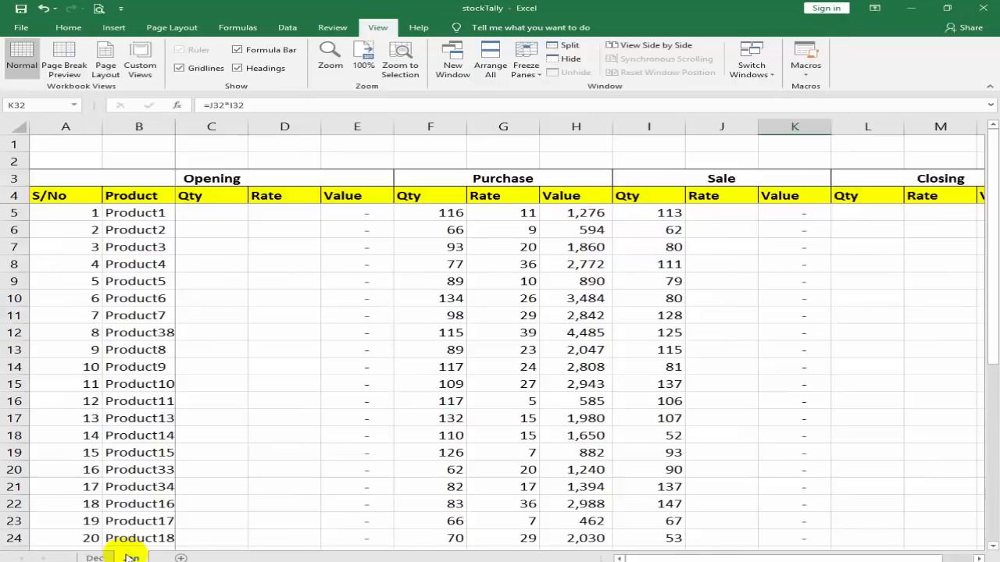
pyautogui.click(217, 180)
pyautogui.click(539, 182)
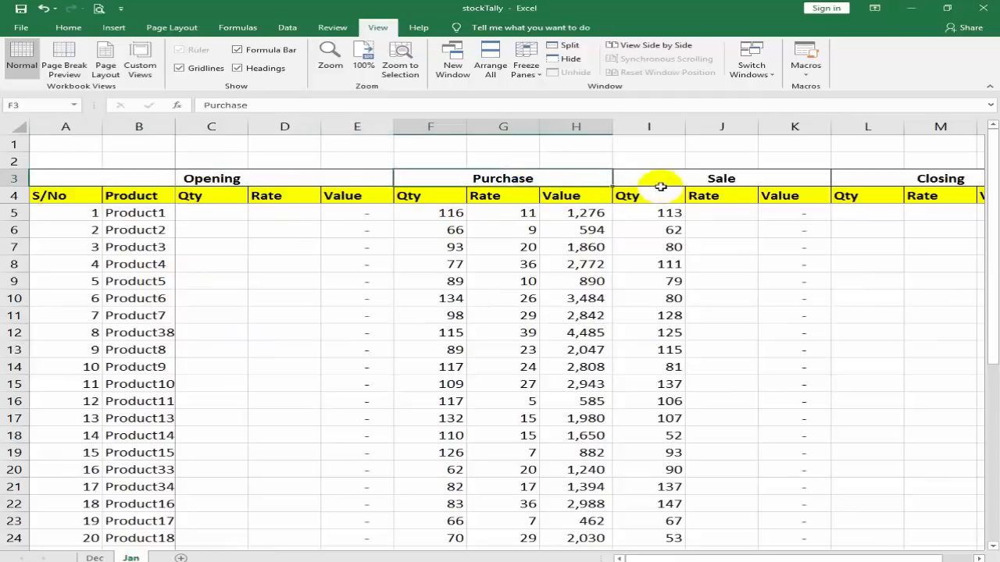
pyautogui.click(707, 180)
pyautogui.click(901, 180)
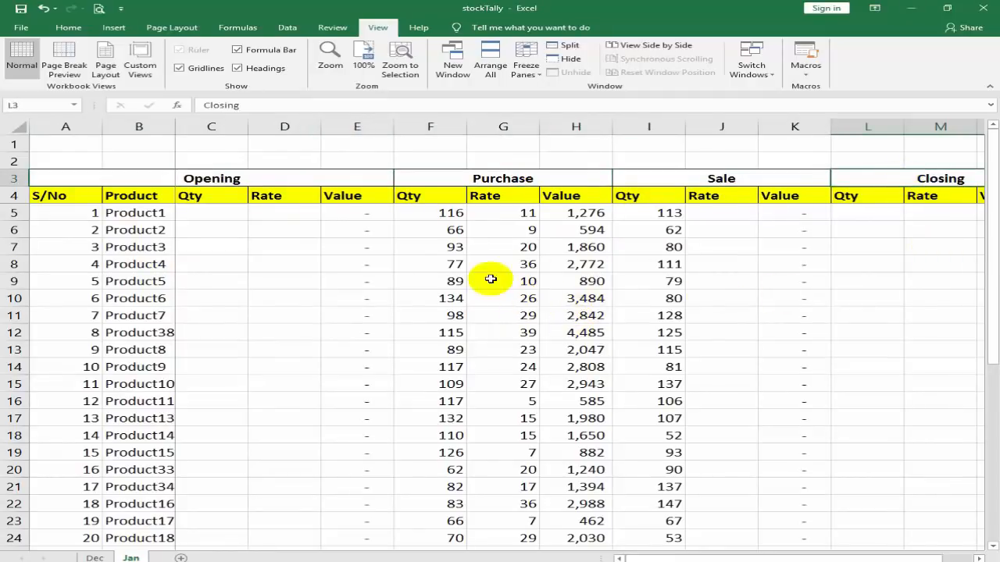
pyautogui.scroll(-3, 547, 375)
pyautogui.scroll(3, 554, 386)
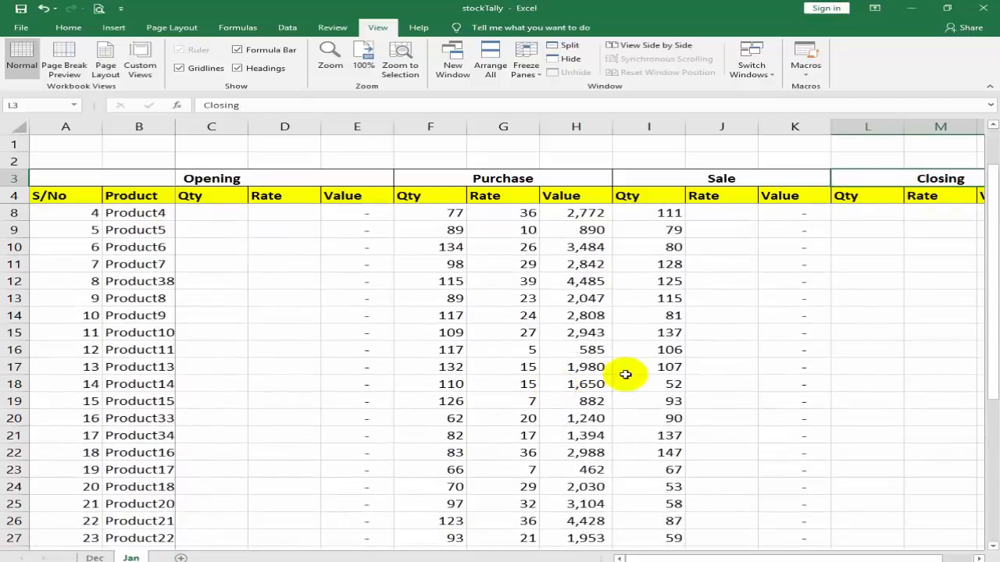
pyautogui.click(669, 248)
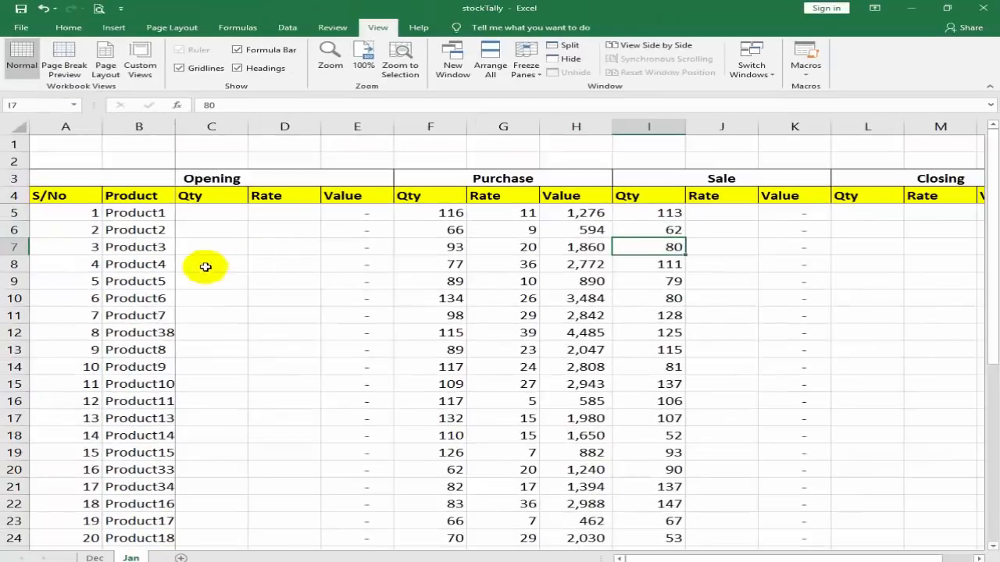
pyautogui.scroll(-7, 229, 341)
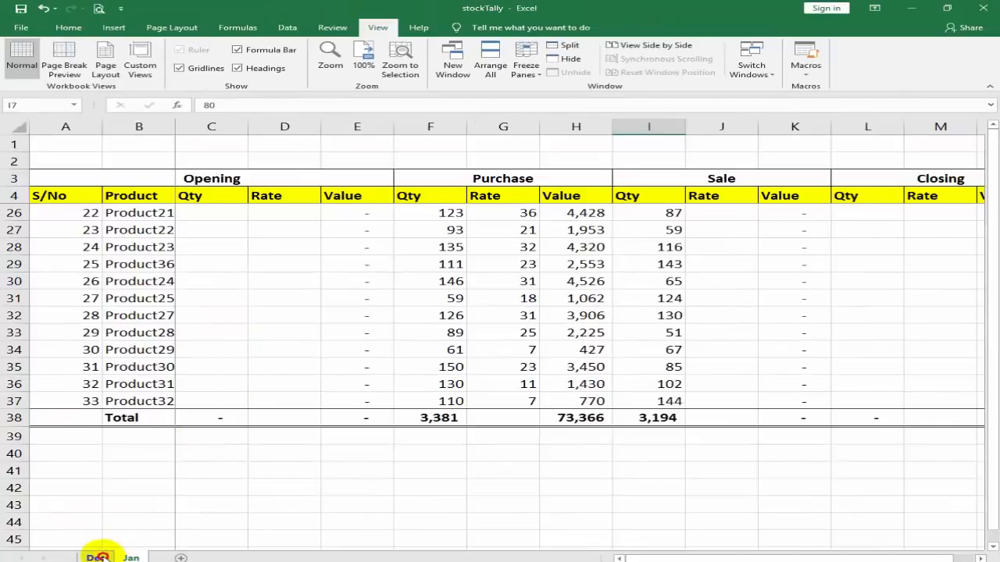
pyautogui.click(94, 558)
pyautogui.click(132, 557)
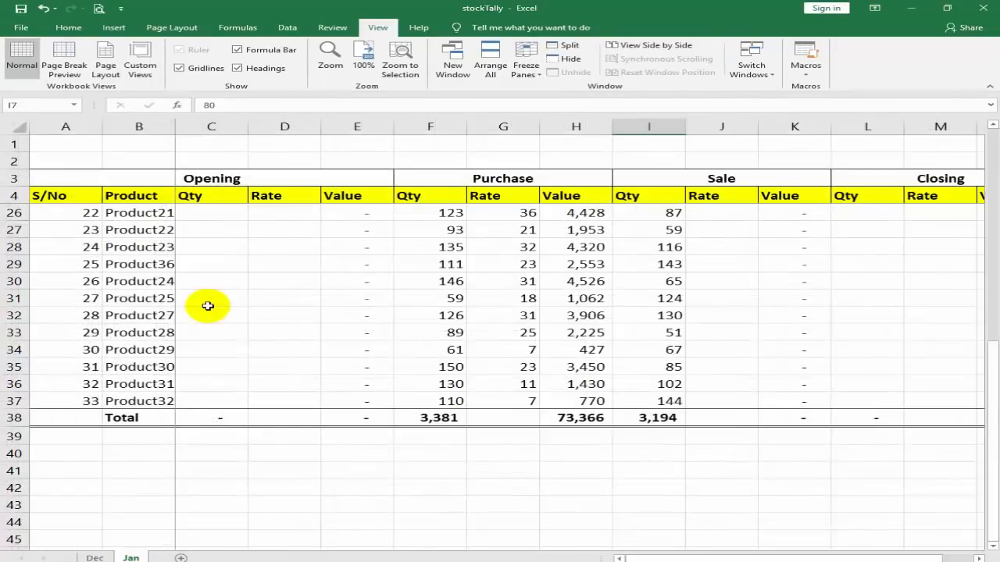
# Start a VLOOKUP formula in the Opening Qty cell C5 with the product in B5 as the lookup value
pyautogui.click(208, 303)
pyautogui.hotkey('ctrl', 'Up')
pyautogui.hotkey('ctrl', 'Up')
pyautogui.press('Down')
pyautogui.press('Down')
pyautogui.press('Down')
pyautogui.press('Down')
pyautogui.press('Down')
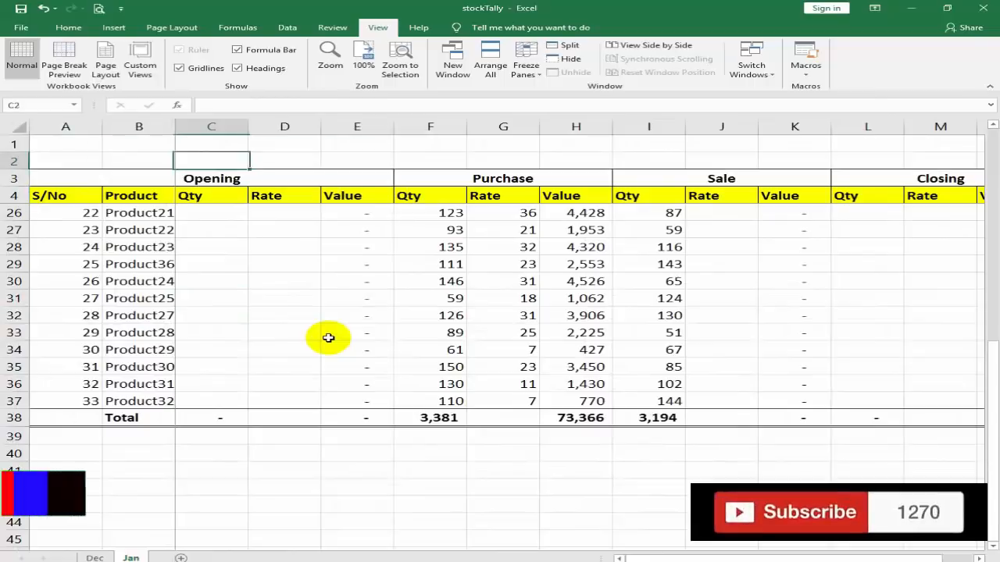
pyautogui.press('Up')
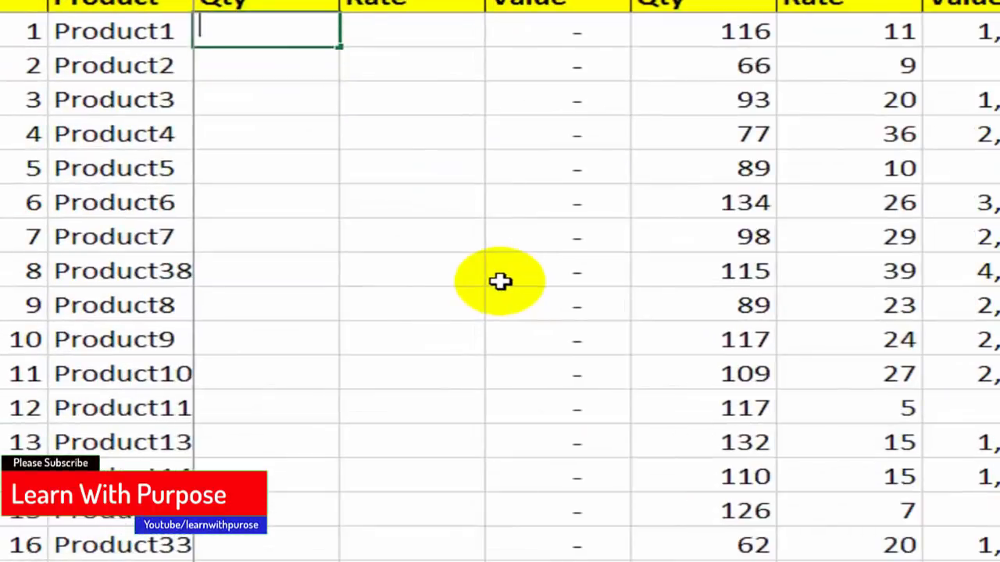
pyautogui.write('=vl')
pyautogui.press('Tab')
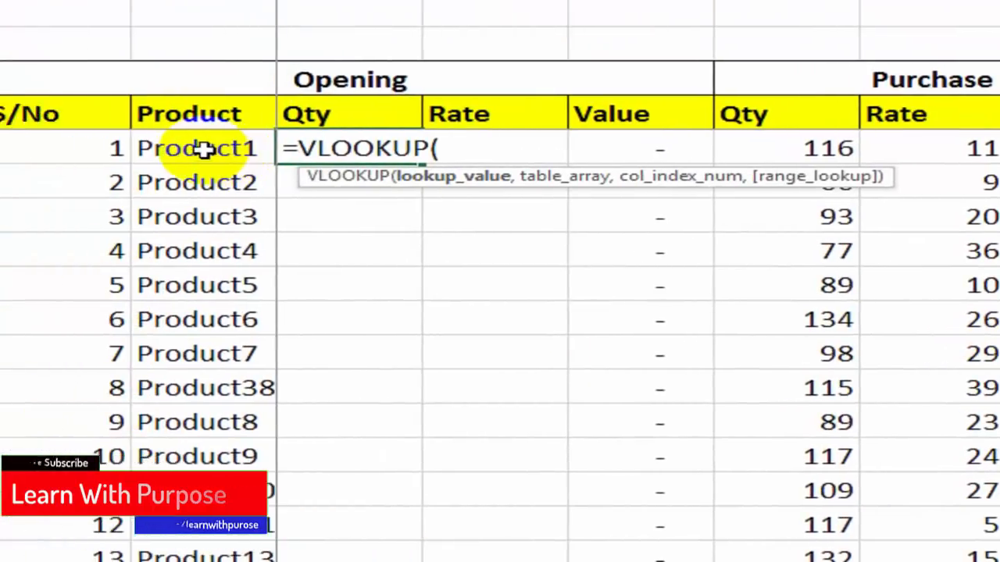
pyautogui.click(119, 33)
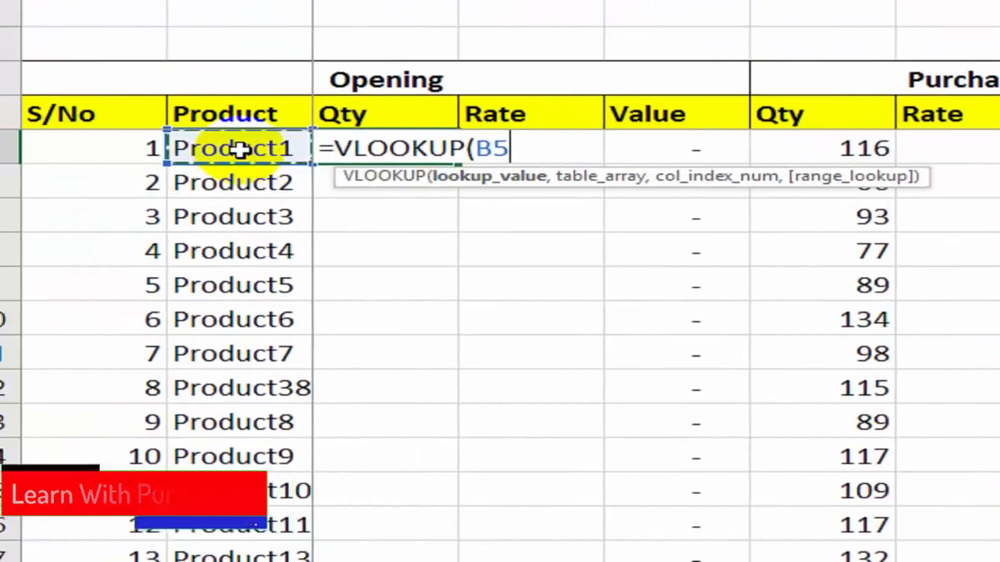
pyautogui.write(',')
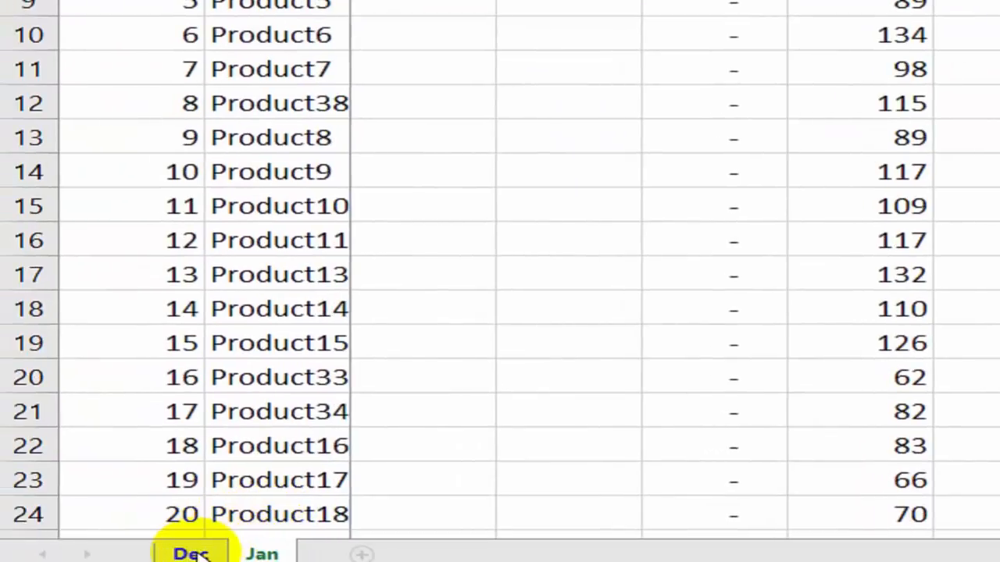
# Complete the C5 lookup with table array Dec!$B$4:$D$33, column index 2 and range lookup 0
pyautogui.click(193, 547)
pyautogui.click(232, 147)
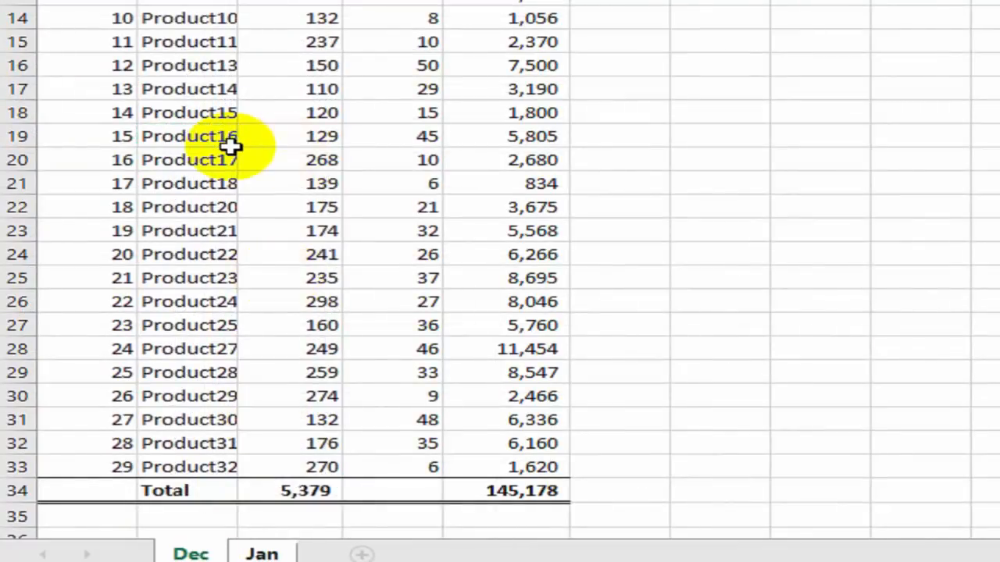
pyautogui.hotkey('ctrl', 'shift', 'Down')
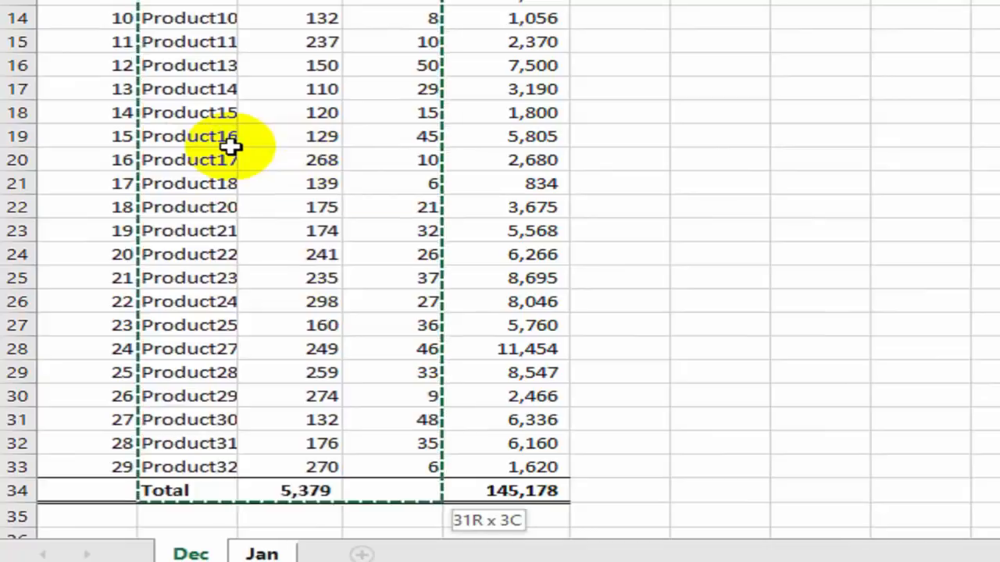
pyautogui.hotkey('shift', 'Up')
pyautogui.scroll(5, 250, 156)
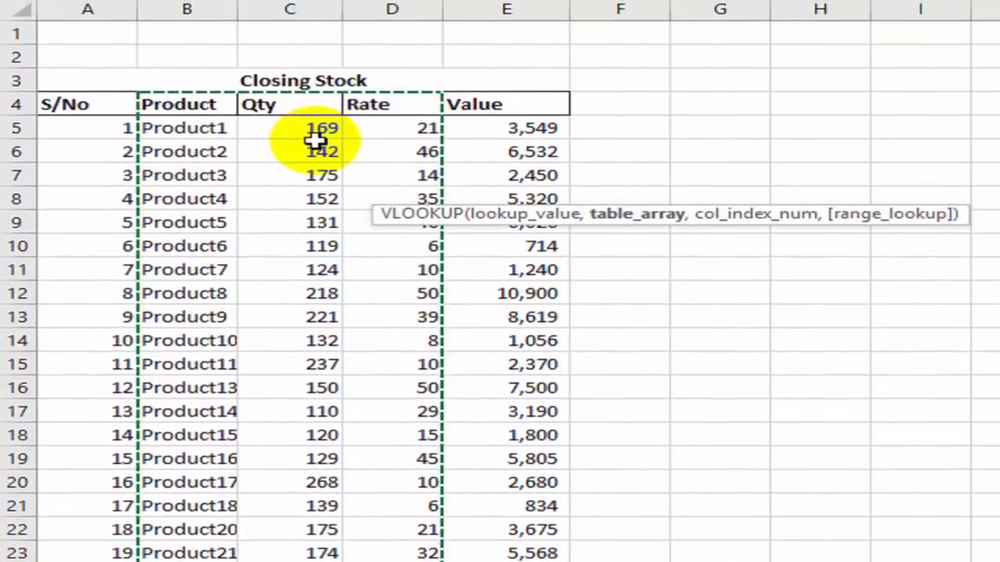
pyautogui.write(',Dec!$B$4:$D$33,2')
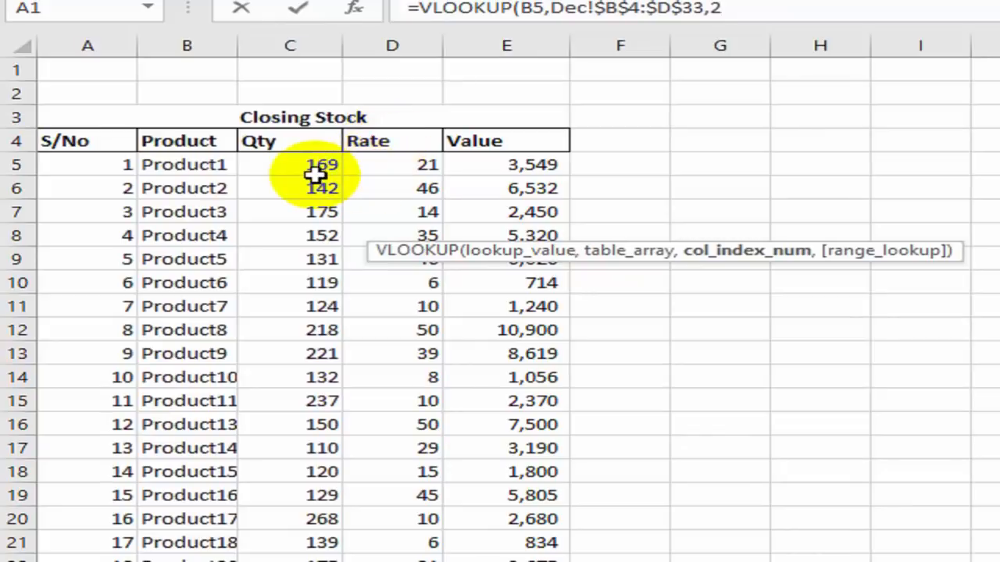
pyautogui.write(',0')
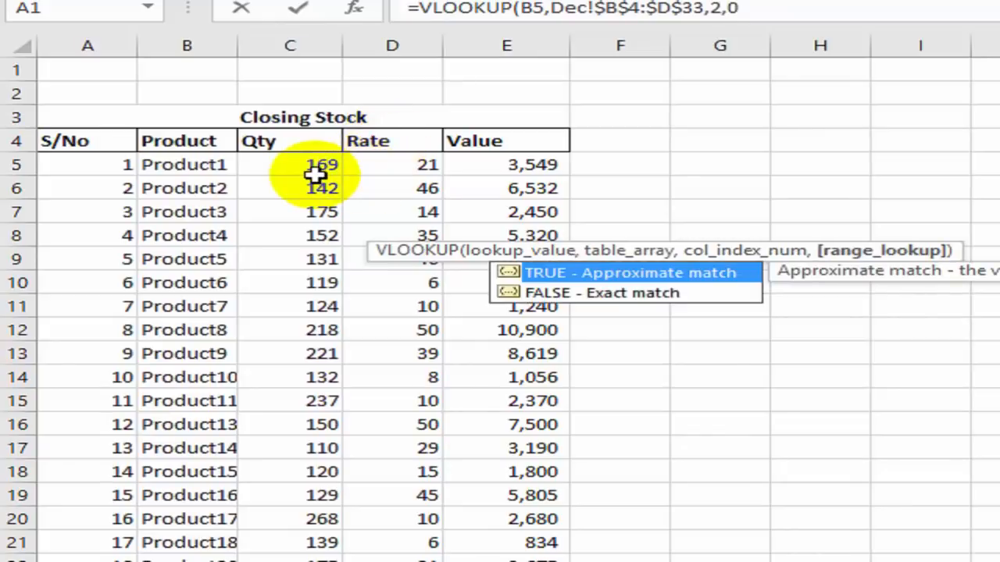
pyautogui.press('Return')
pyautogui.press('Up')
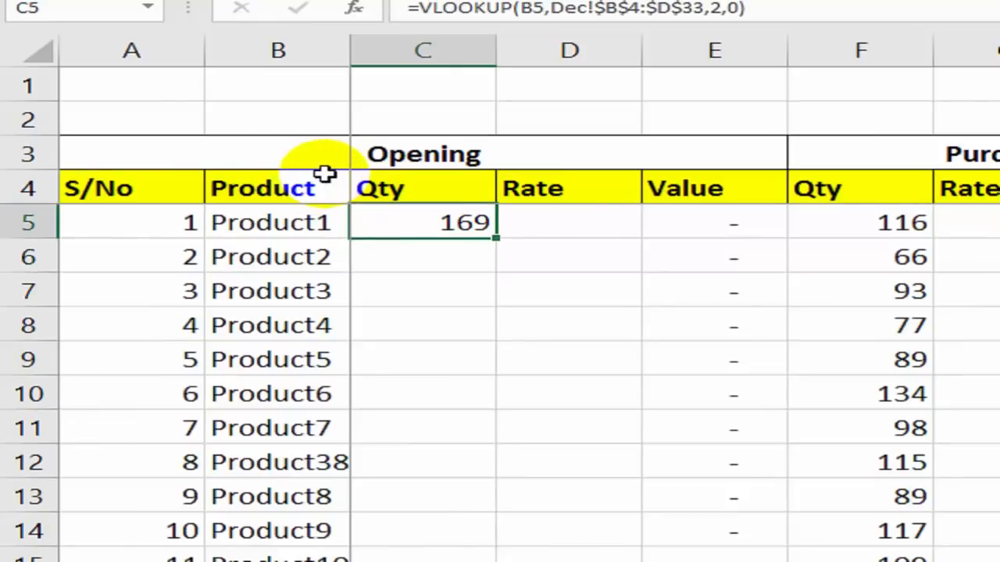
# Fill the Opening Qty lookup formula from C5 down the column for all products
pyautogui.click(296, 227)
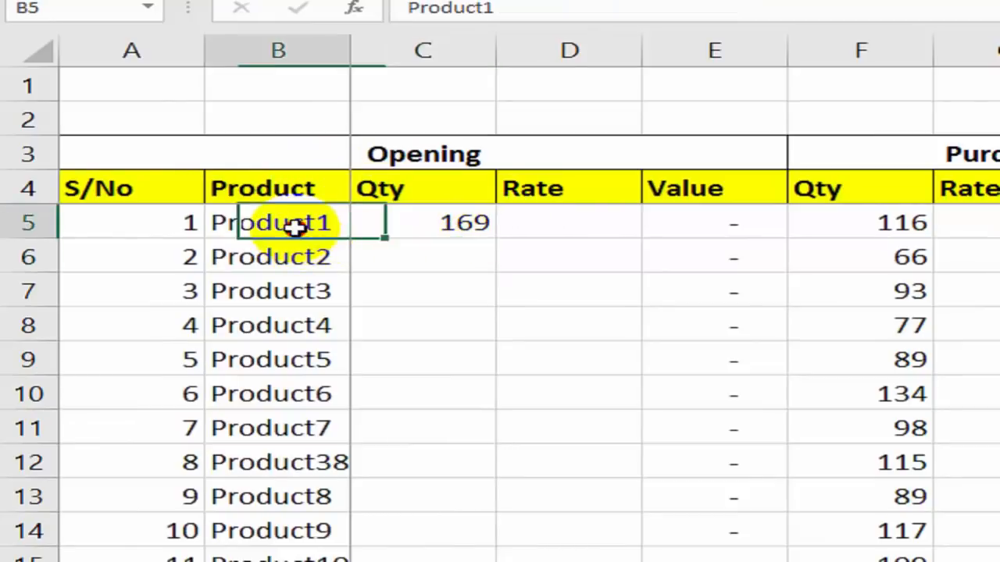
pyautogui.click(441, 225)
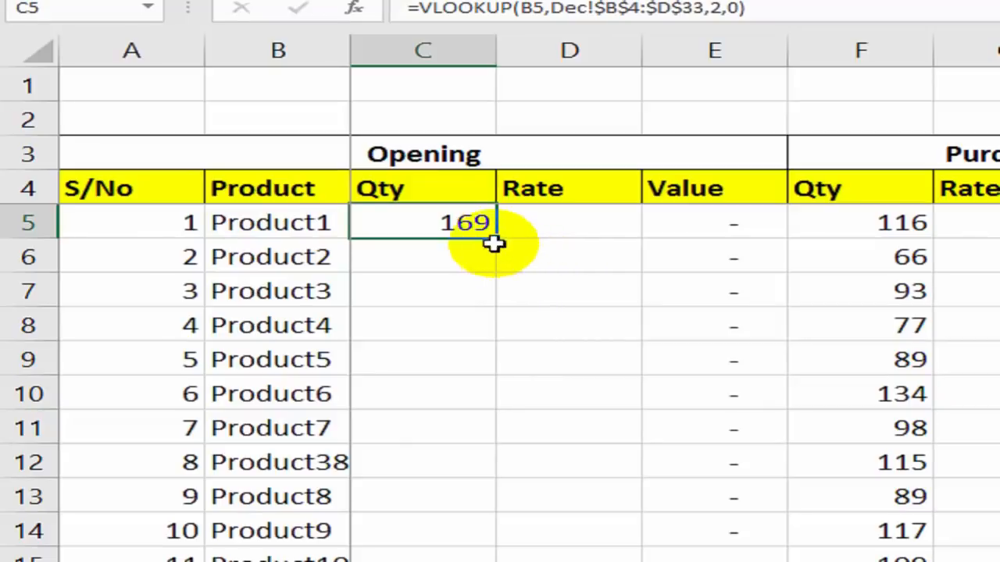
pyautogui.press('Down')
pyautogui.press('Up')
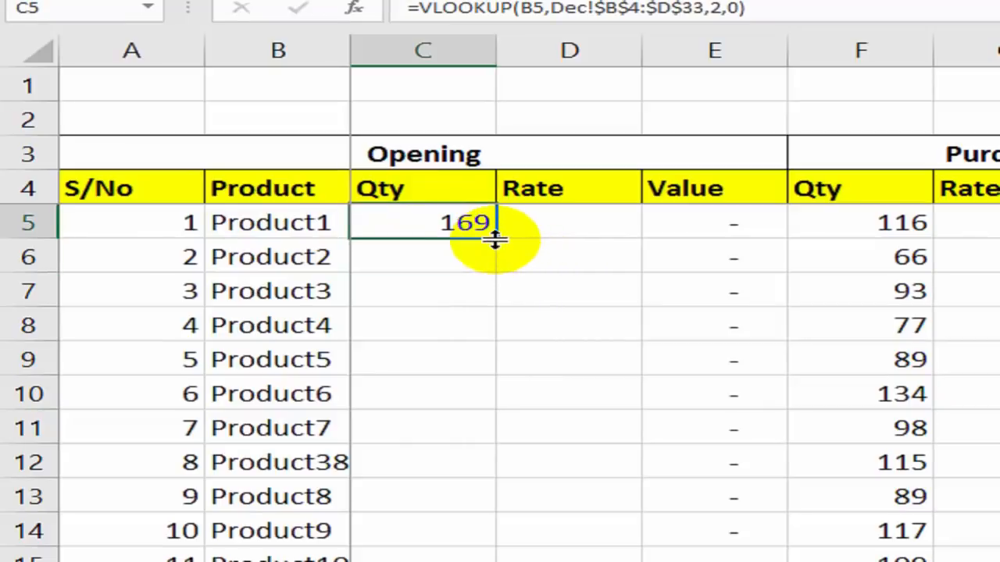
pyautogui.hotkey('ctrl', 'shift', 'Down')
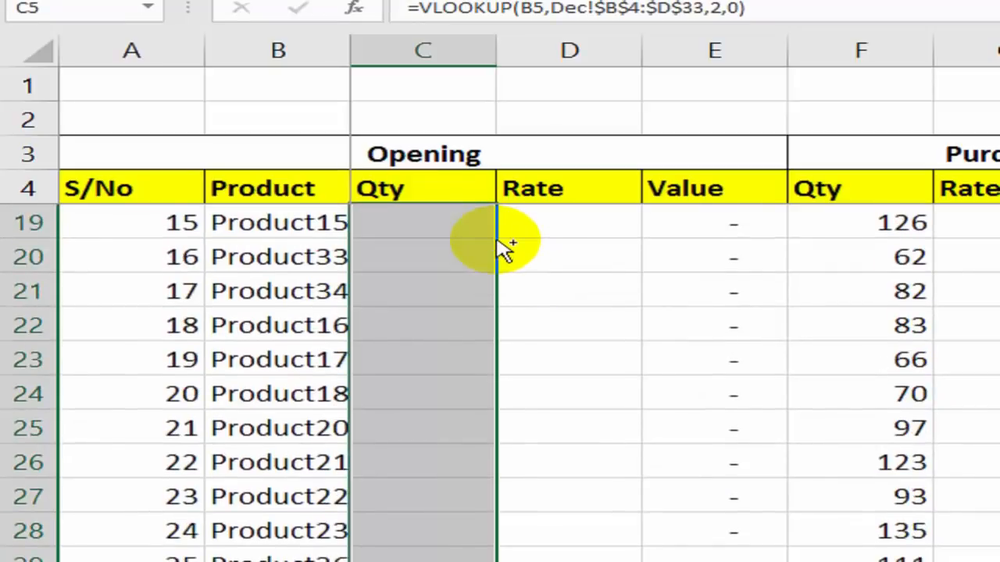
pyautogui.hotkey('ctrl', 'd')
pyautogui.press('Up')
pyautogui.press('Down')
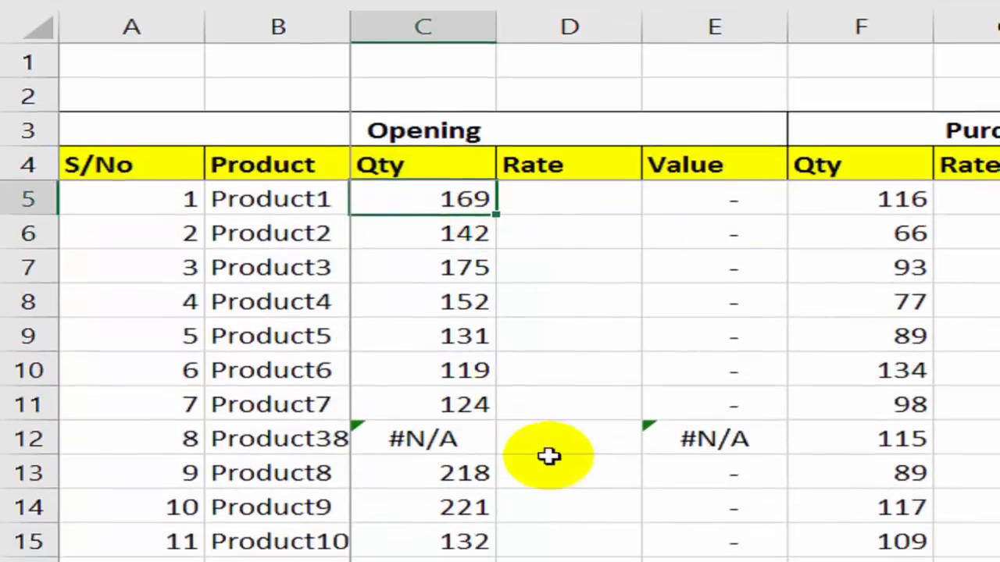
# Check the filled Opening Qty column down the product list for products missing from the Dec stock
pyautogui.scroll(-6, 546, 461)
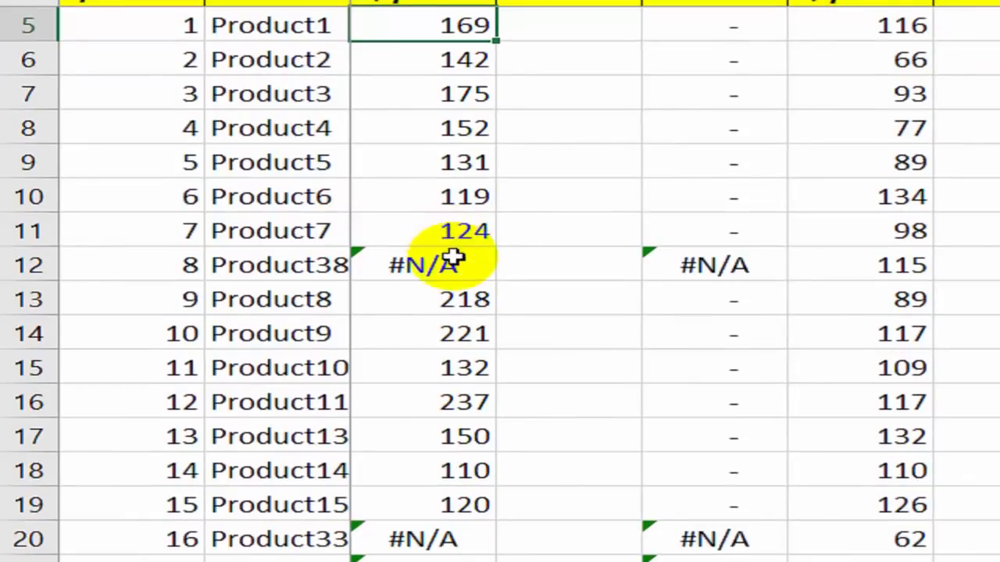
pyautogui.scroll(-1, 473, 283)
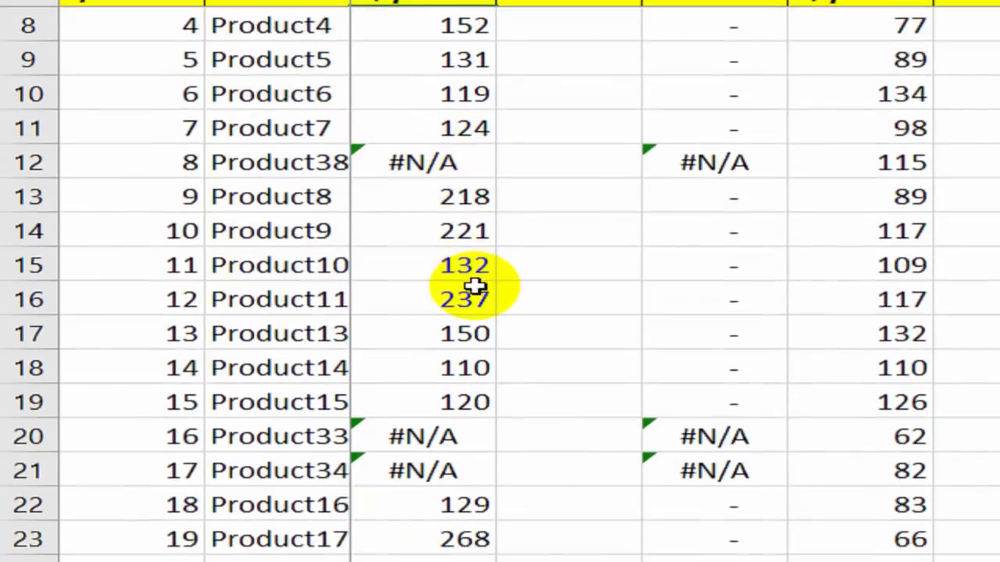
pyautogui.scroll(-2, 413, 368)
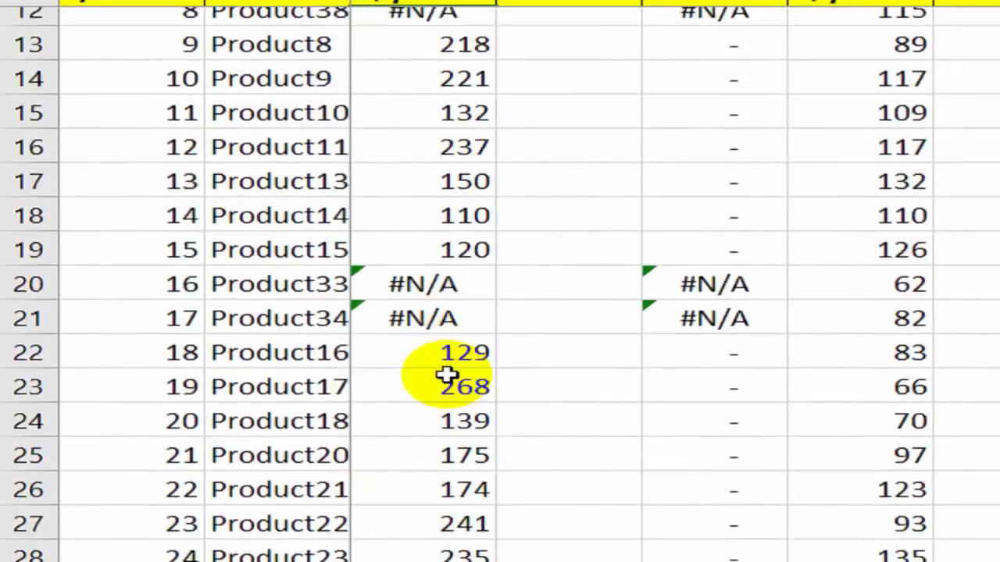
pyautogui.click(449, 335)
pyautogui.scroll(1, 531, 375)
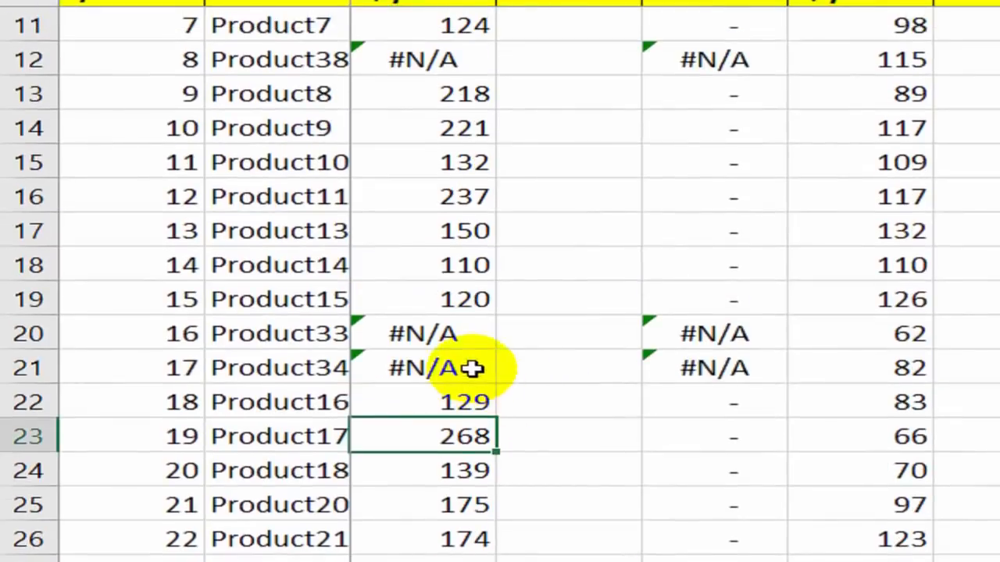
pyautogui.click(446, 334)
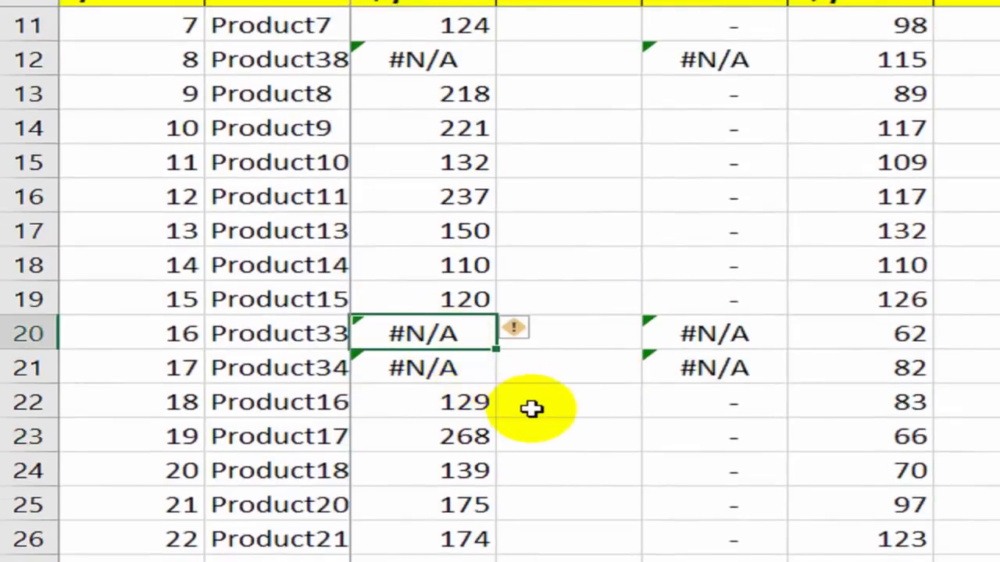
# Insert an IFERROR function in front of the VLOOKUP in the Opening Qty cell C5
pyautogui.scroll(3, 531, 409)
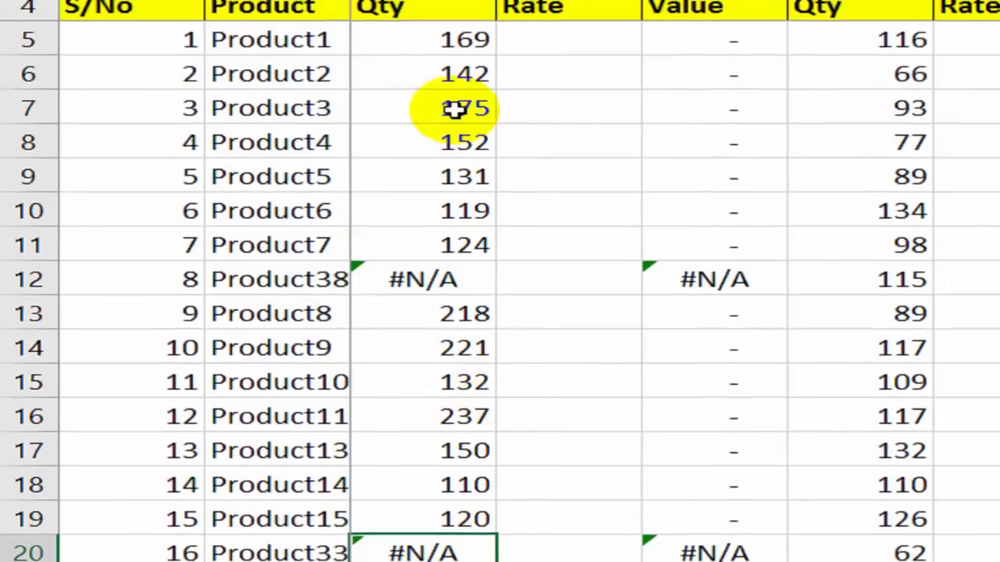
pyautogui.scroll(1, 456, 109)
pyautogui.click(467, 100)
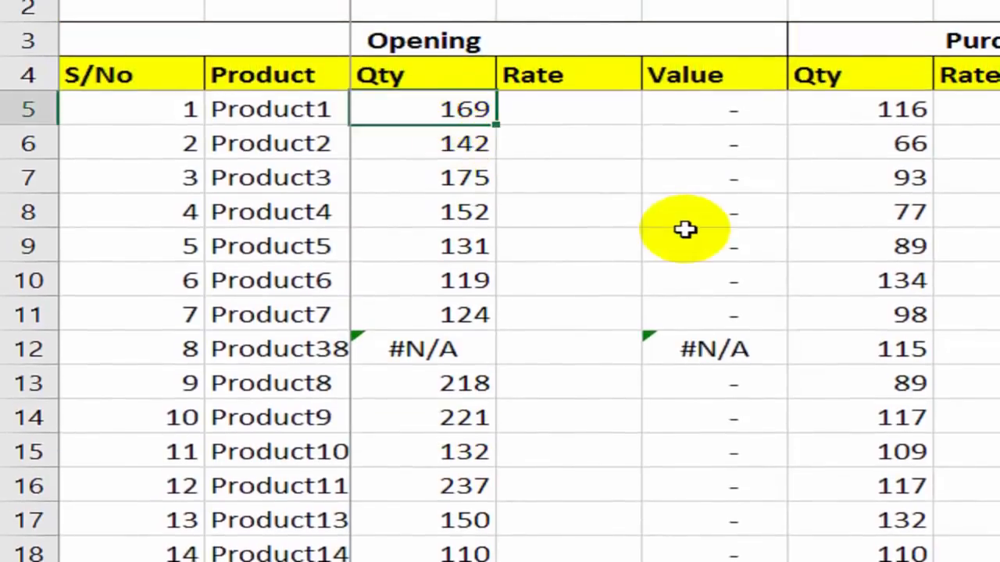
pyautogui.press('F2')
pyautogui.press('Left')
pyautogui.press('Left')
pyautogui.press('Left')
pyautogui.press('Left')
pyautogui.press('Left')
pyautogui.press('Left')
pyautogui.press('Left')
pyautogui.press('Left')
pyautogui.press('Left')
pyautogui.press('Left')
pyautogui.press('Left')
pyautogui.press('Left')
pyautogui.press('Left')
pyautogui.press('Left')
pyautogui.press('Left')
pyautogui.press('Left')
pyautogui.press('Left')
pyautogui.press('Left')
pyautogui.press('Left')
pyautogui.press('Left')
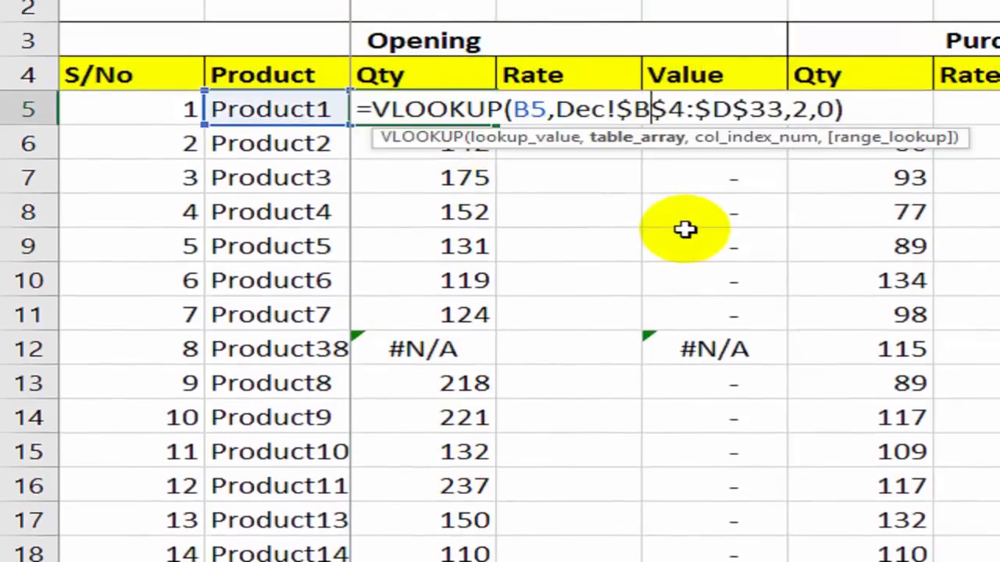
pyautogui.press('Left')
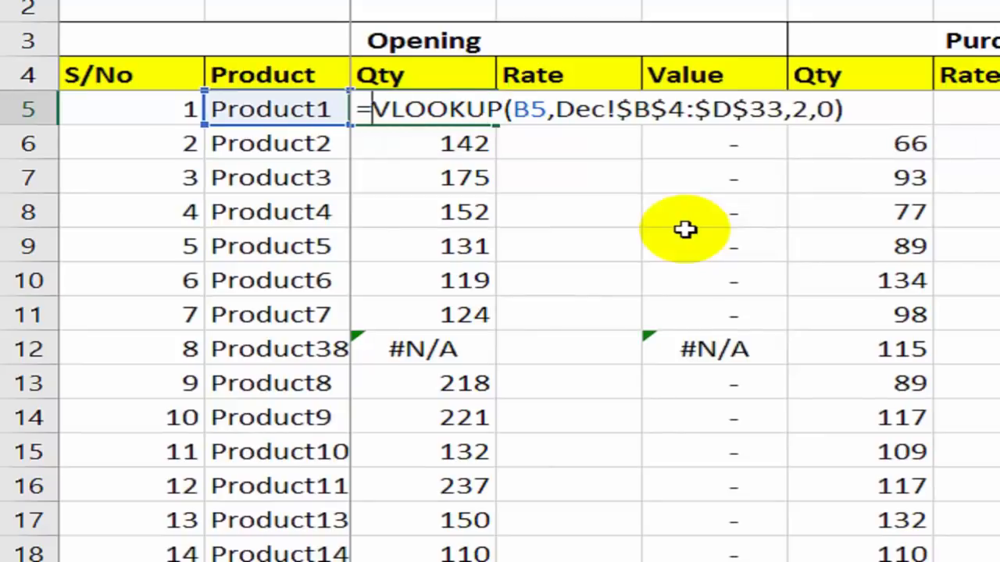
pyautogui.write('if')
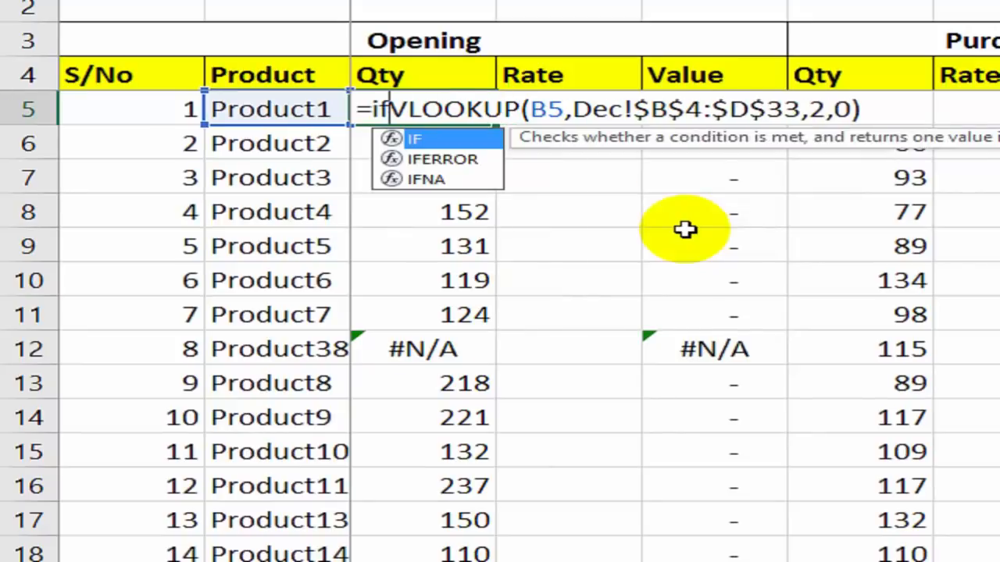
pyautogui.press('Down')
pyautogui.press('Tab')
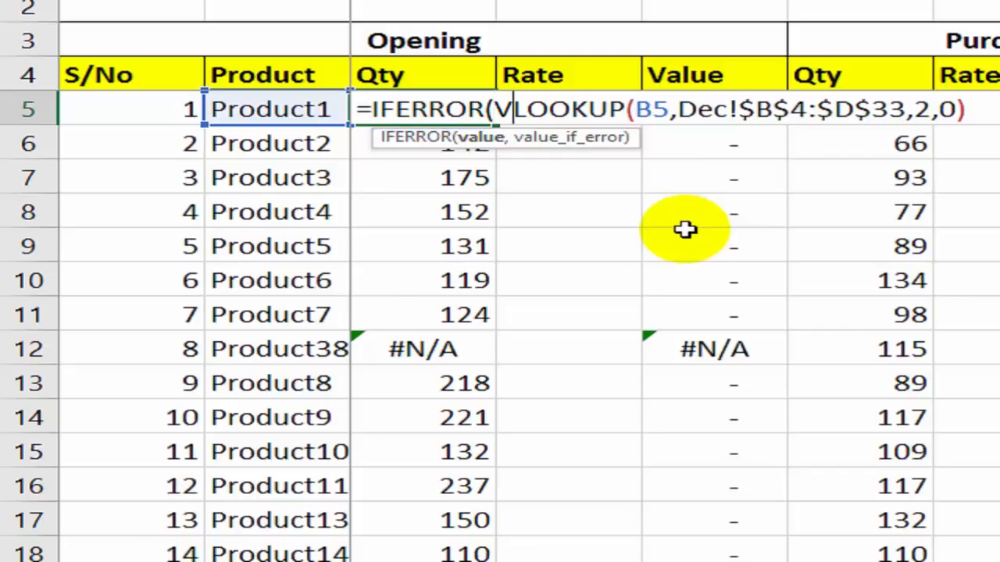
# Complete the IFERROR formula in C5 with 0 as the value if the lookup returns an error
pyautogui.press('Right')
pyautogui.press('Right')
pyautogui.press('Right')
pyautogui.press('Right')
pyautogui.press('Right')
pyautogui.press('Right')
pyautogui.press('Right')
pyautogui.press('Right')
pyautogui.press('Right')
pyautogui.press('Right')
pyautogui.press('Right')
pyautogui.press('Right')
pyautogui.press('Right')
pyautogui.press('Right')
pyautogui.press('Right')
pyautogui.press('Right')
pyautogui.press('Right')
pyautogui.press('Right')
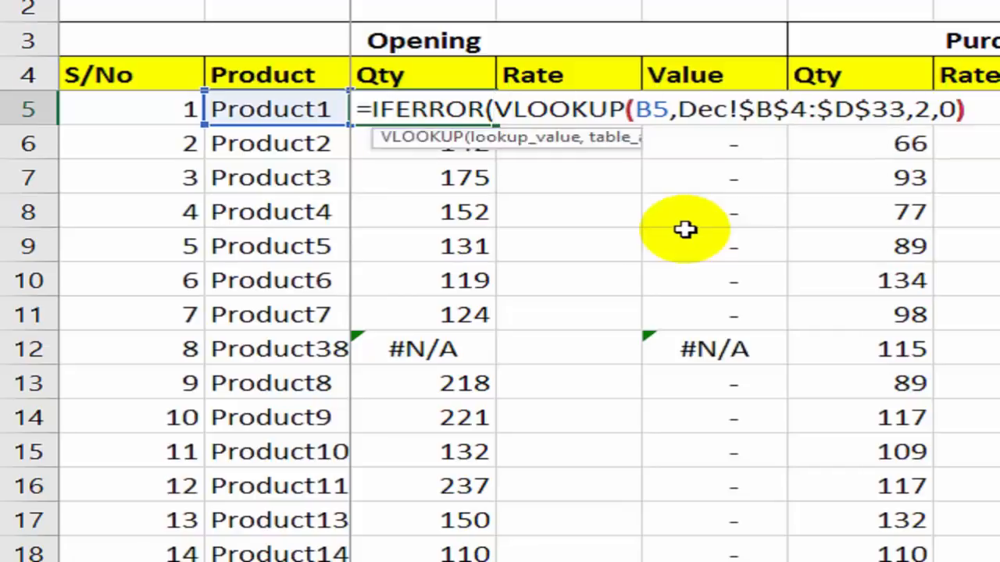
pyautogui.write(',0')
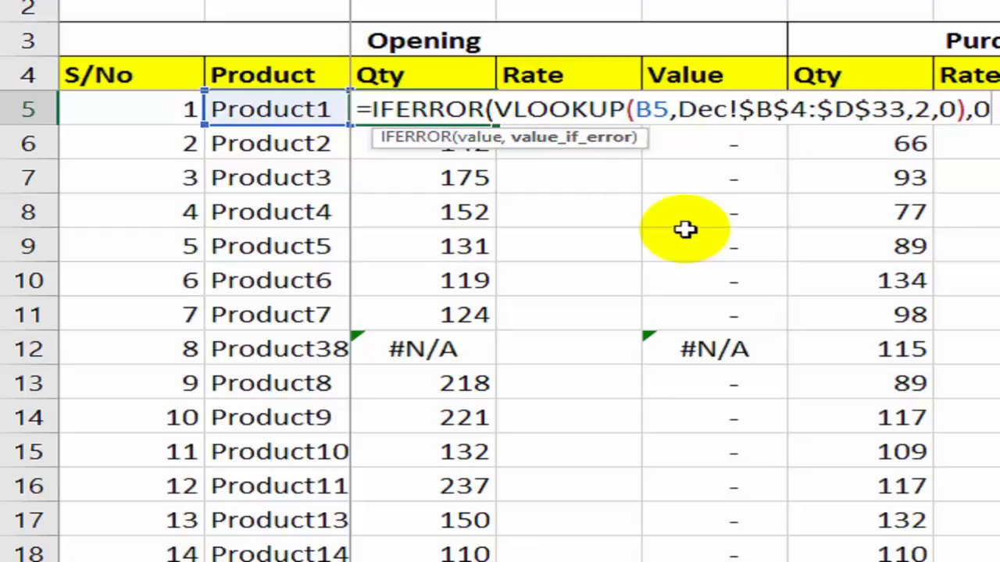
pyautogui.press('Return')
pyautogui.press('Return')
# Fill the IFERROR lookup formula from C5 down the Opening Qty column for all products
pyautogui.press('Up')
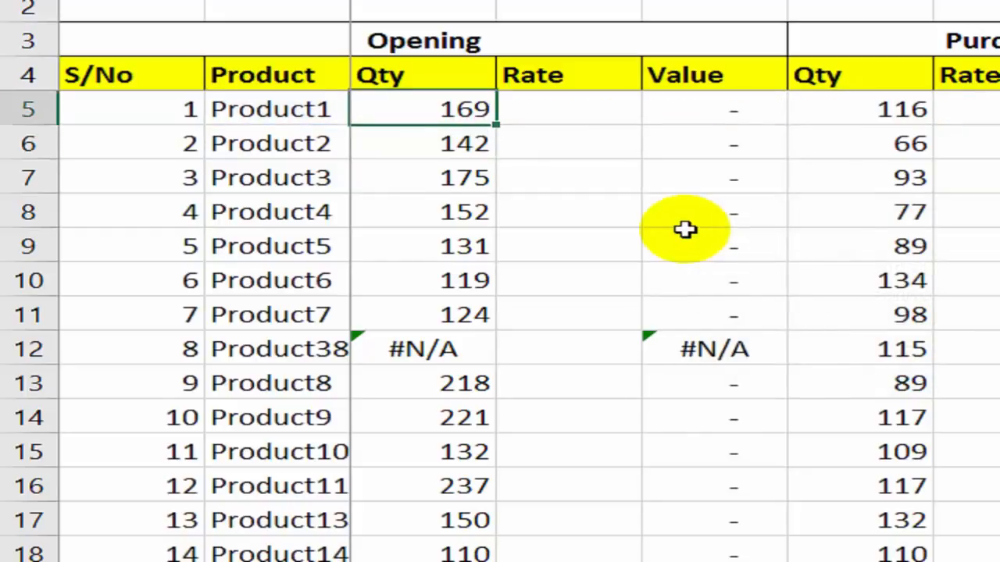
pyautogui.hotkey('ctrl', 'shift', 'Down')
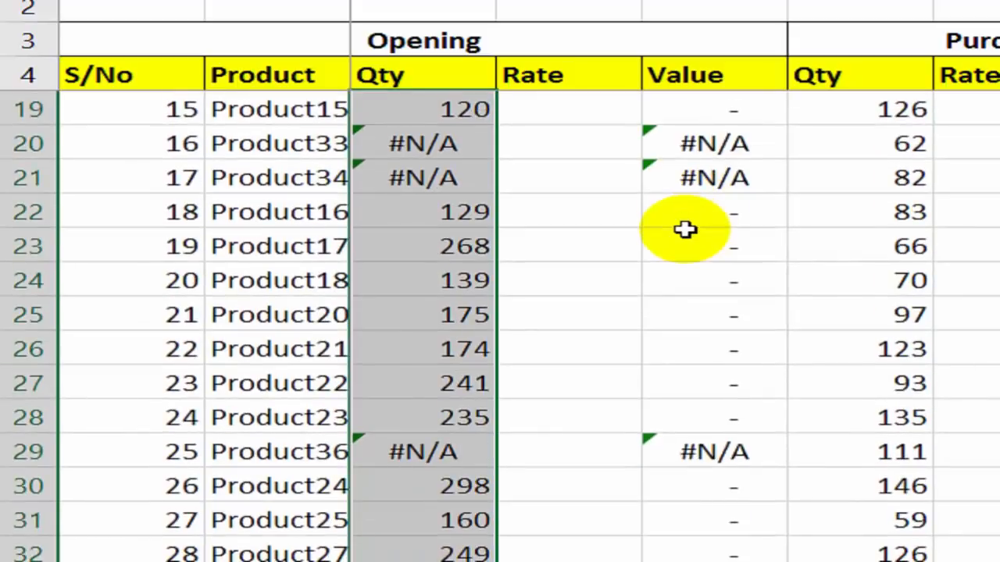
pyautogui.hotkey('ctrl', 'd')
pyautogui.press('Down')
pyautogui.press('Down')
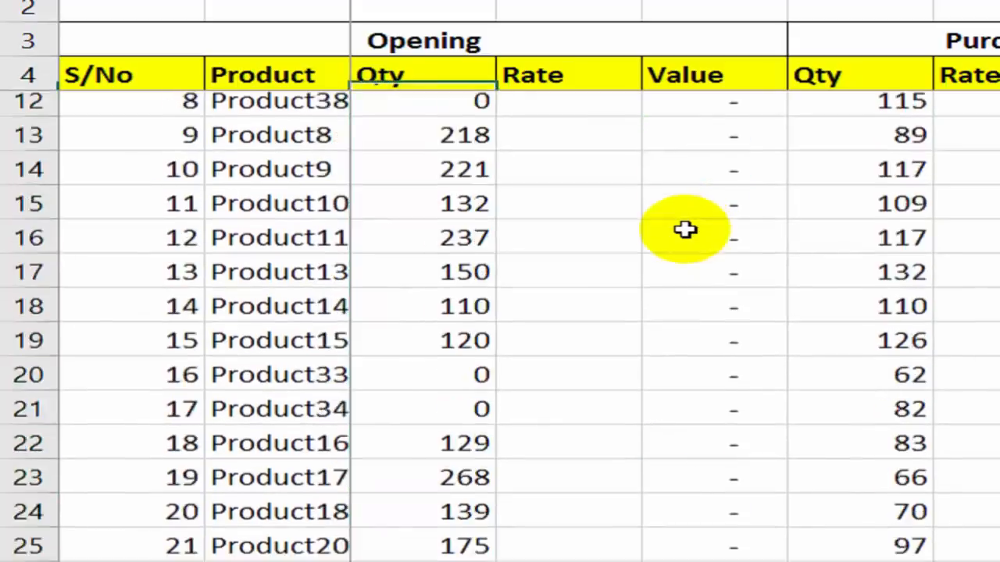
pyautogui.press('Up')
pyautogui.press('Up')
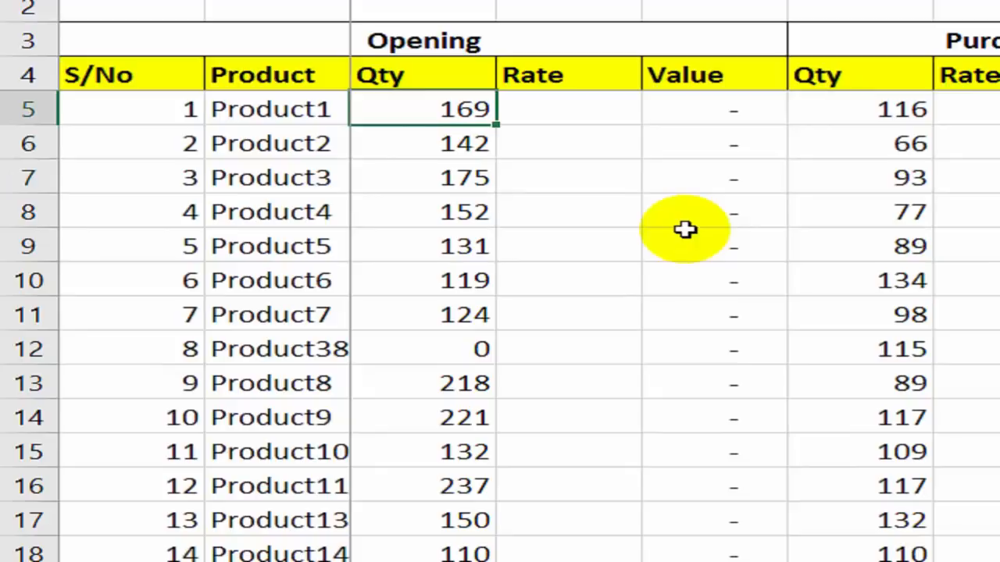
# Below the Opening Qty total, enter a check formula in C39 subtracting the Dec sheet's total quantity from C38
pyautogui.scroll(-5, 685, 229)
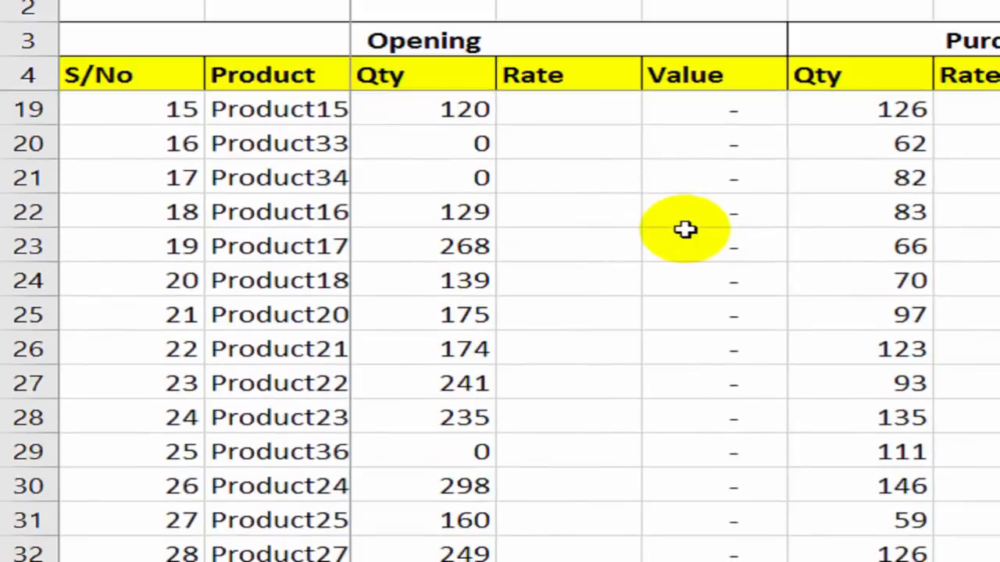
pyautogui.scroll(-1, 420, 477)
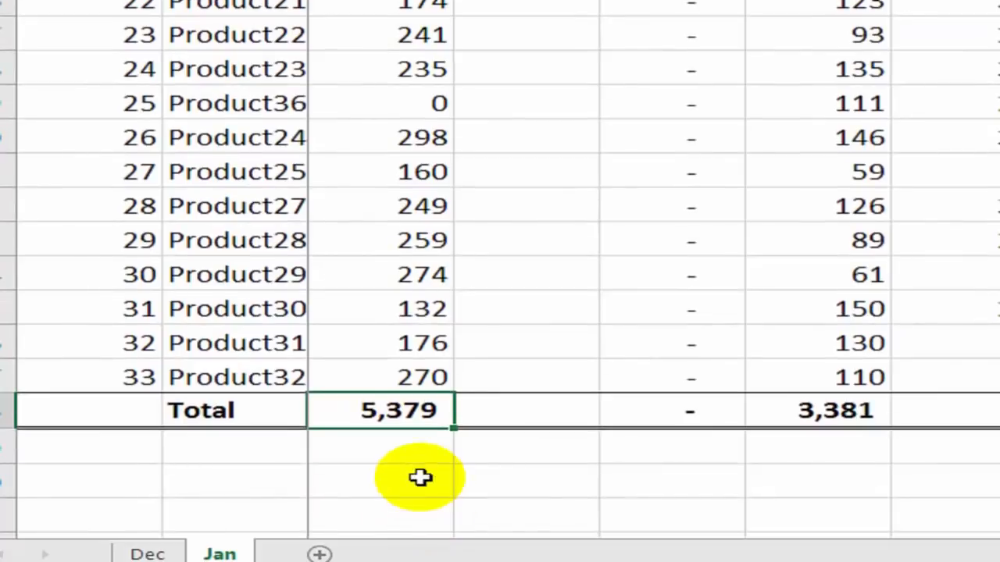
pyautogui.click(396, 453)
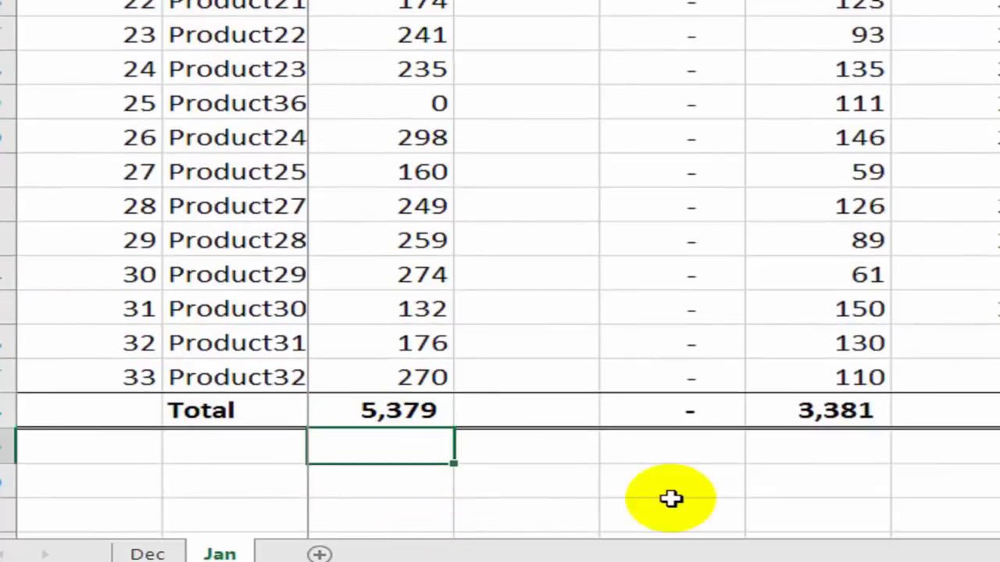
pyautogui.write('+')
pyautogui.press('Up')
pyautogui.write('-')
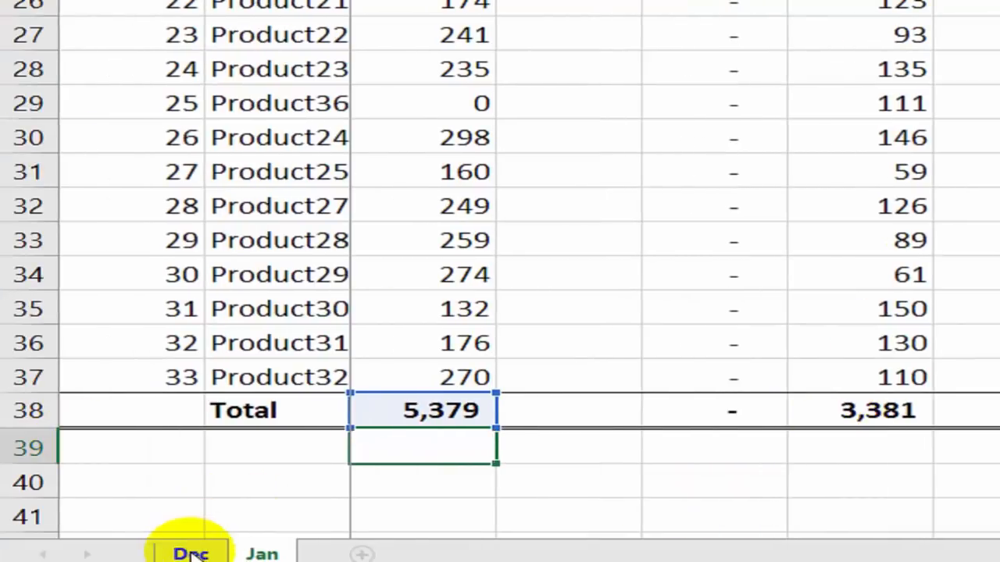
pyautogui.click(192, 554)
pyautogui.click(310, 491)
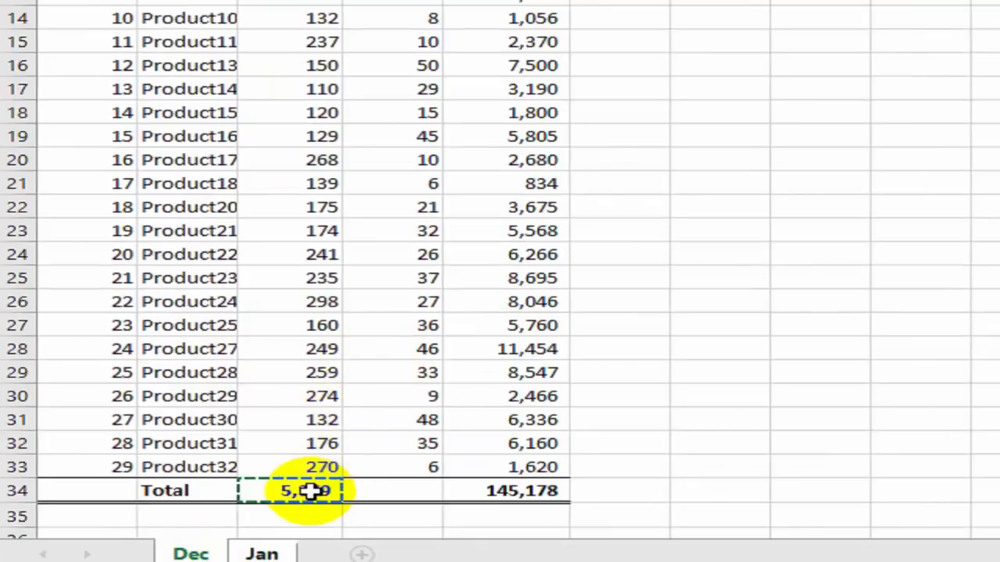
pyautogui.press('Return')
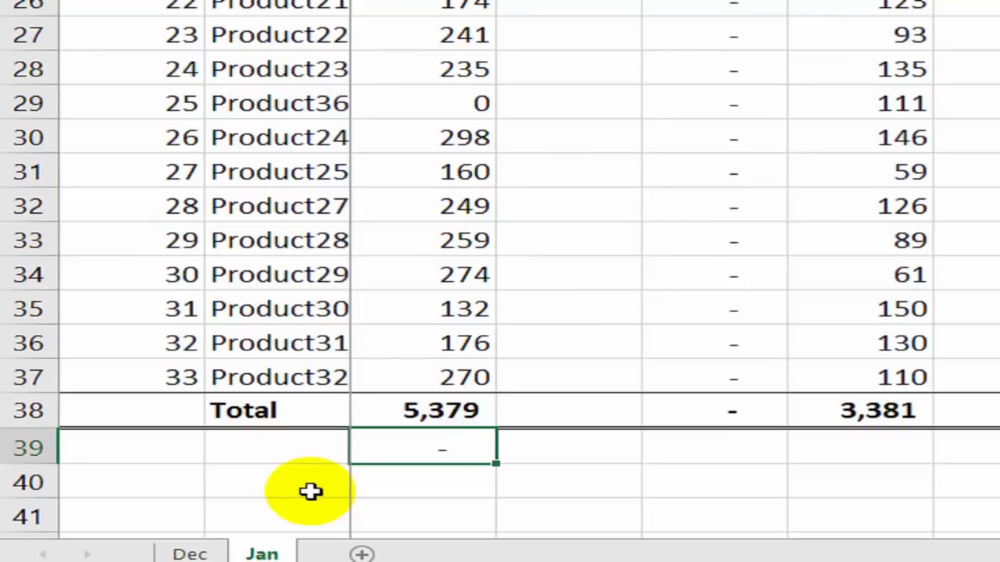
# Copy the full IFERROR lookup formula text from C5 into the first Opening Rate cell
pyautogui.press('Up')
pyautogui.press('Up')
pyautogui.press('Up')
pyautogui.press('Up')
pyautogui.press('Up')
pyautogui.press('Up')
pyautogui.press('Up')
pyautogui.press('Up')
pyautogui.press('Up')
pyautogui.press('Up')
pyautogui.press('Up')
pyautogui.press('Up')
pyautogui.press('Up')
pyautogui.press('Up')
pyautogui.press('Up')
pyautogui.press('Up')
pyautogui.press('Up')
pyautogui.press('Up')
pyautogui.press('Up')
pyautogui.press('Up')
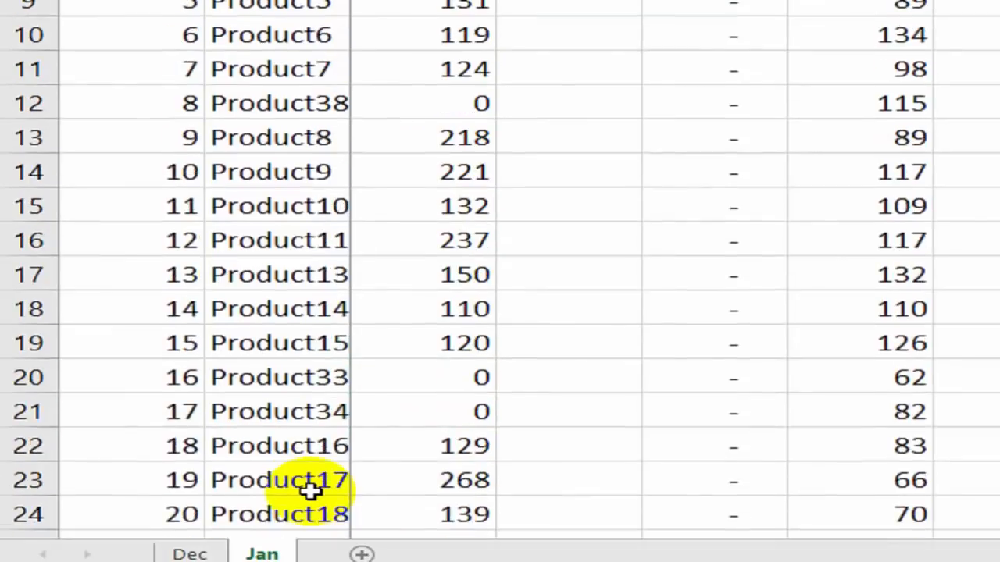
pyautogui.scroll(3, 508, 125)
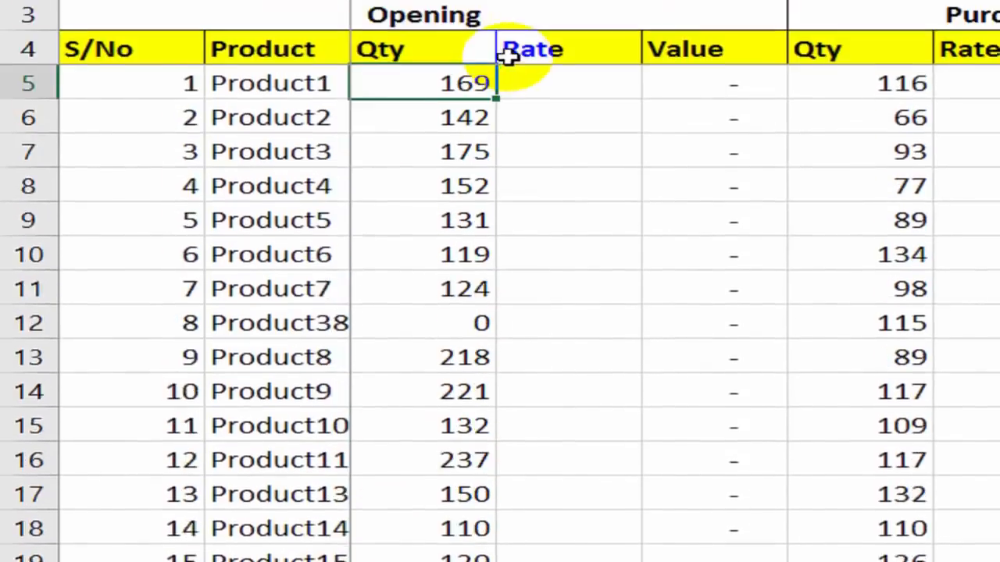
pyautogui.doubleClick(479, 139)
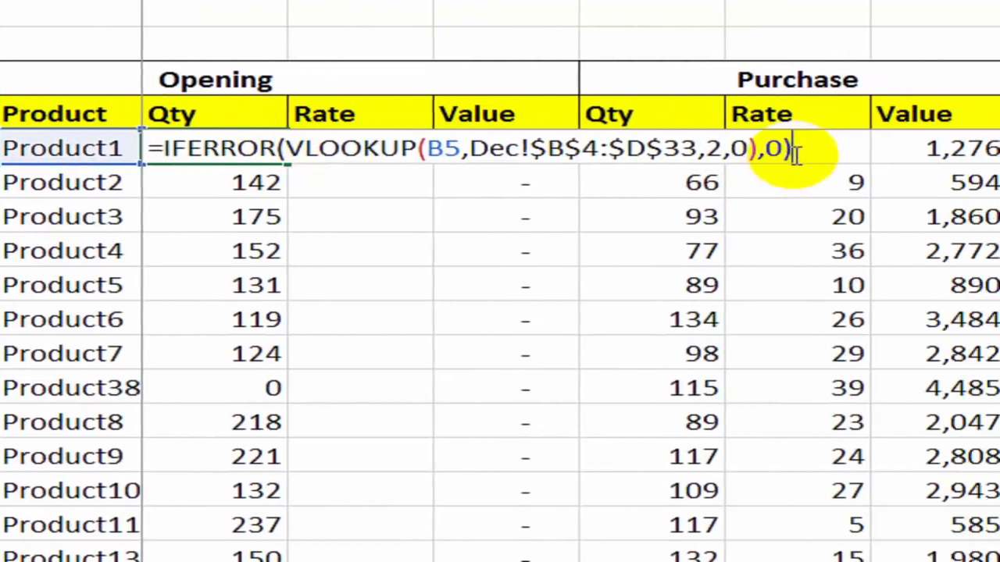
pyautogui.click(517, 166)
pyautogui.click(415, 165)
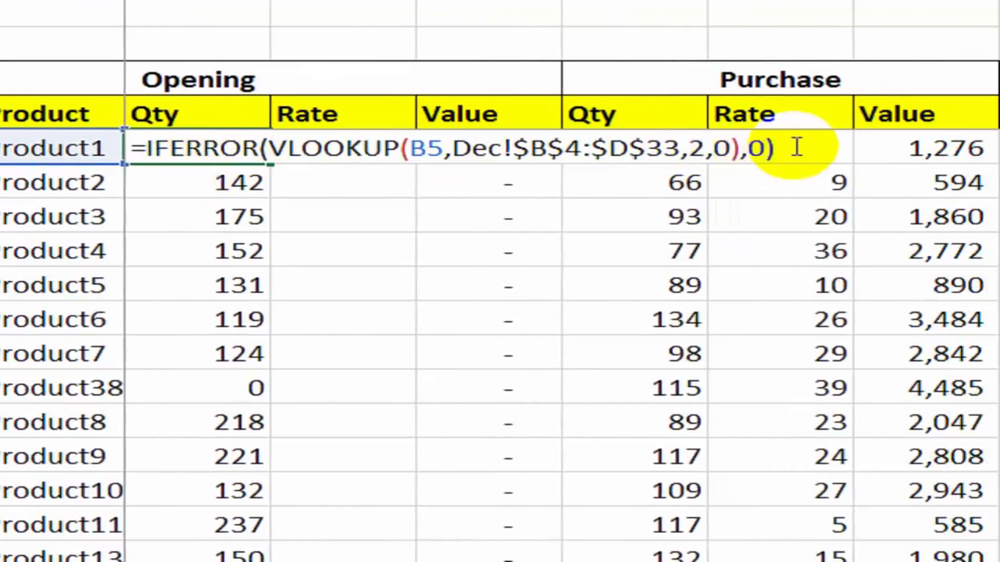
pyautogui.moveTo(824, 148); pyautogui.dragTo(156, 158)
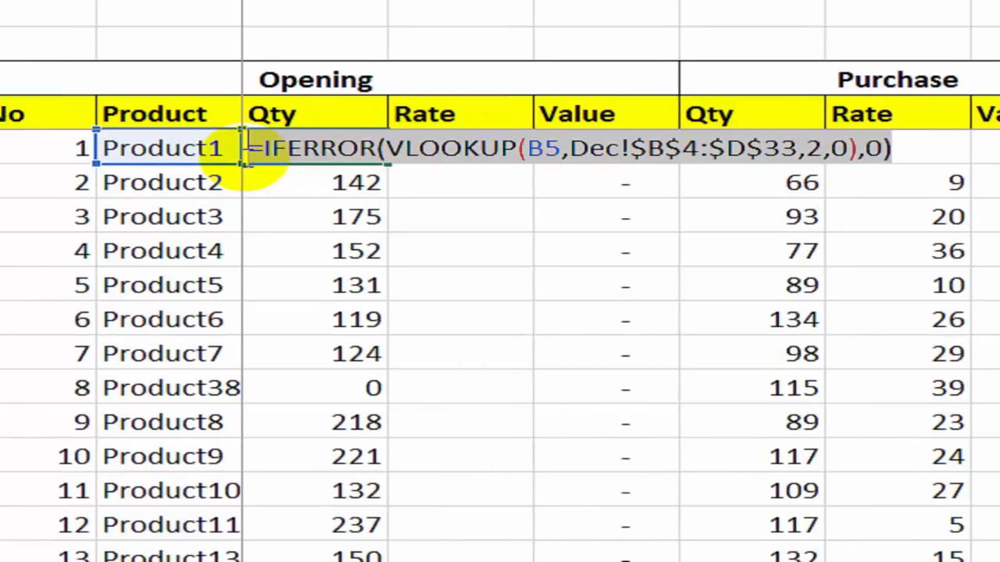
pyautogui.hotkey('ctrl', 'c')
pyautogui.press('Return')
pyautogui.press('Up')
pyautogui.press('Right')
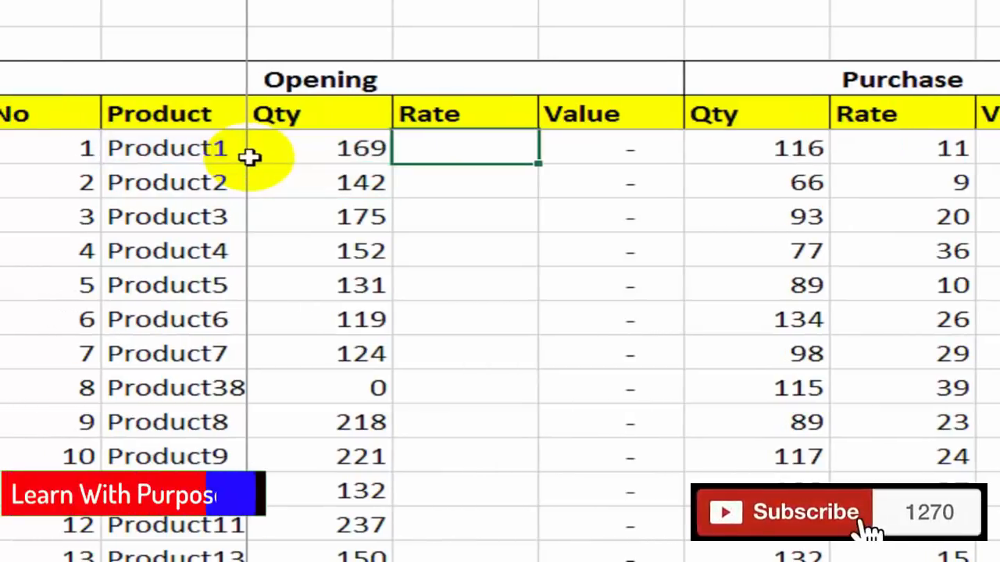
pyautogui.hotkey('ctrl', 'v')
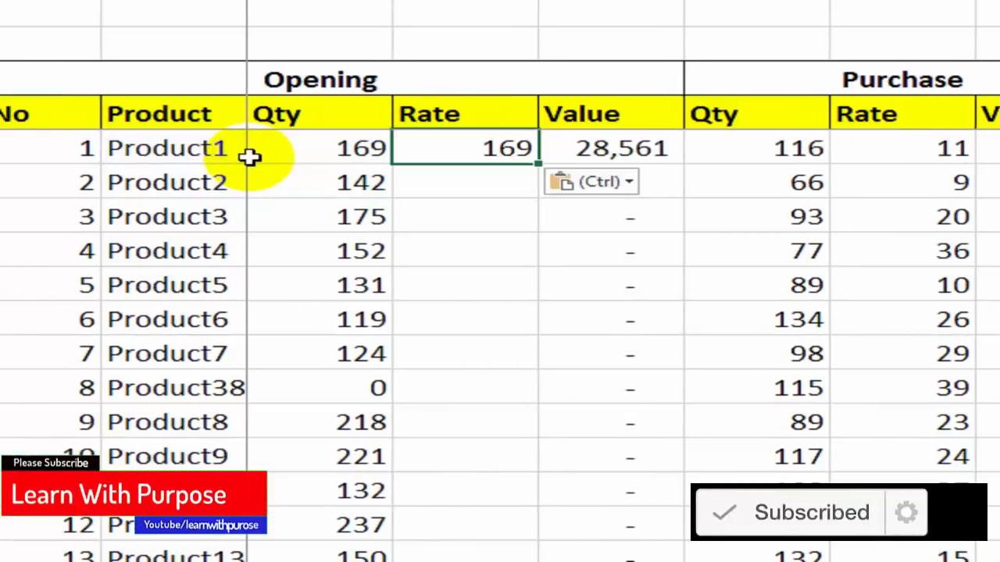
# Change the column index in the first Opening Rate formula so it returns the rate from the Dec stock
pyautogui.press('F2')
pyautogui.press('Left')
pyautogui.press('Left')
pyautogui.press('Left')
pyautogui.press('Left')
pyautogui.press('Left')
pyautogui.press('Left')
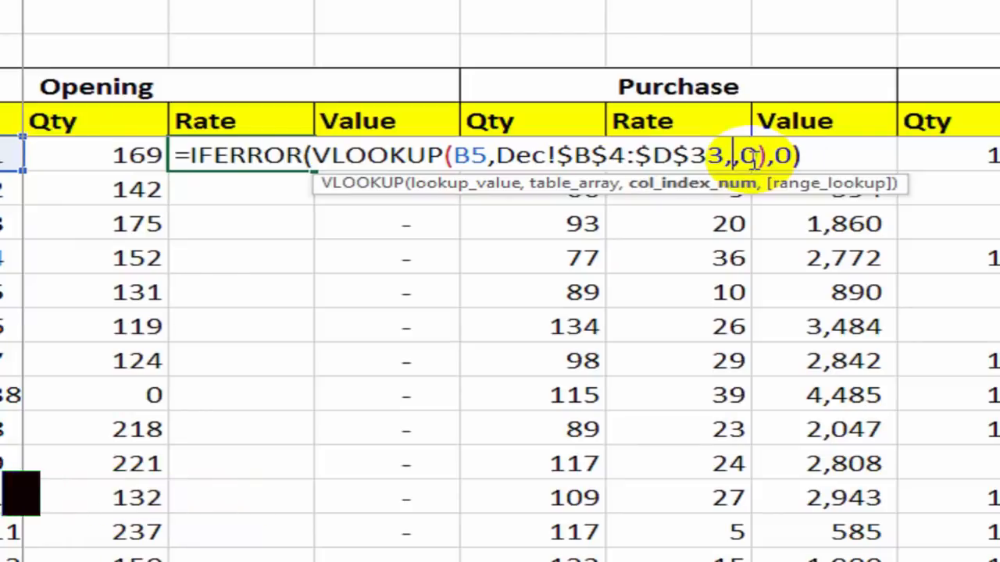
pyautogui.press('Return')
pyautogui.press('Up')
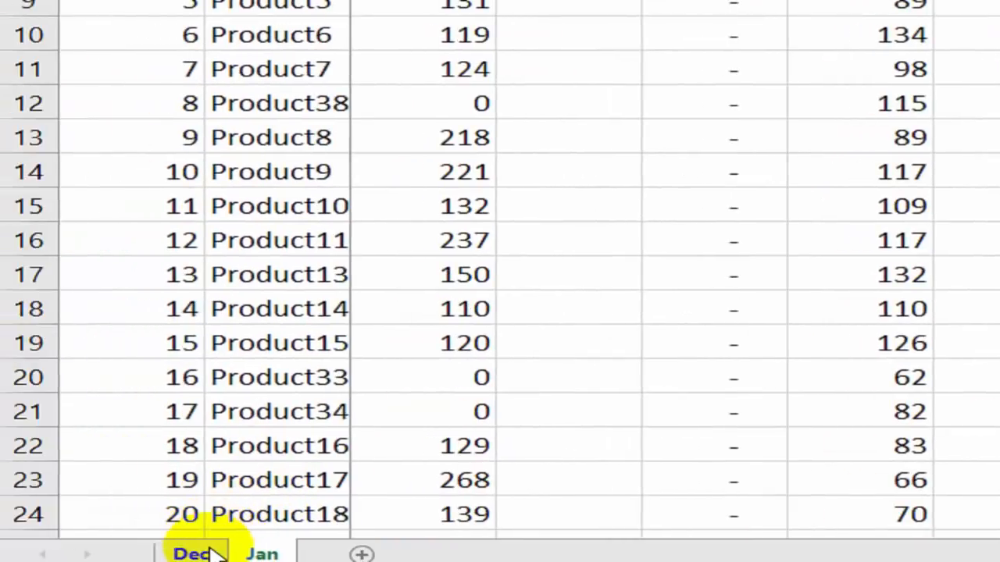
# Check Product1's rate on the Dec sheet against the looked-up Opening Rate on the Jan sheet
pyautogui.click(192, 551)
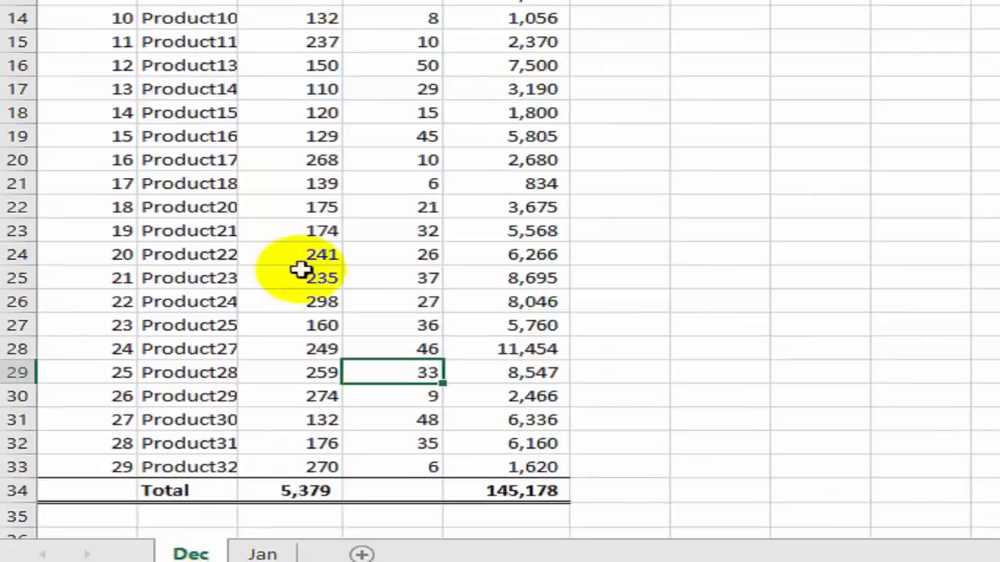
pyautogui.scroll(5, 302, 268)
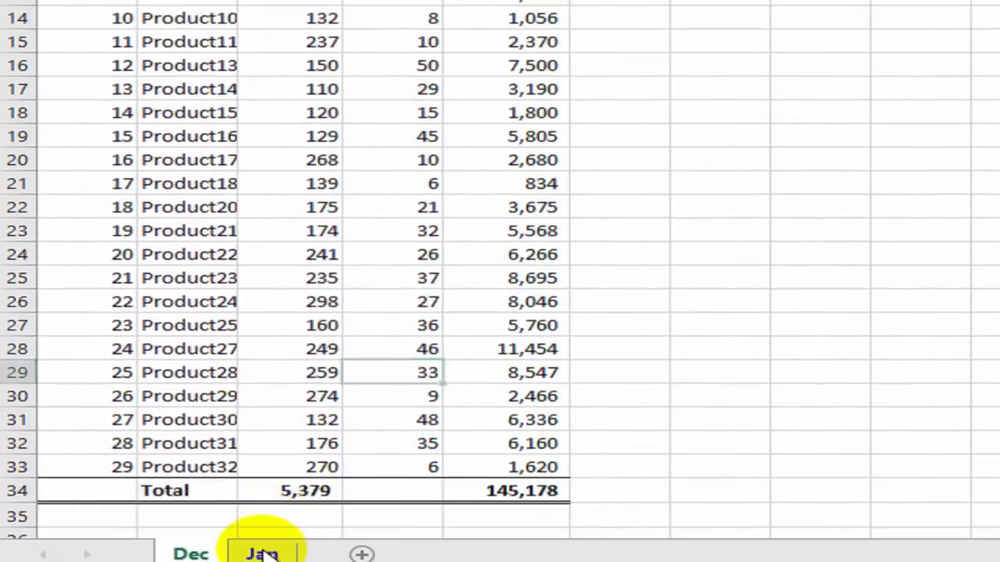
pyautogui.click(261, 547)
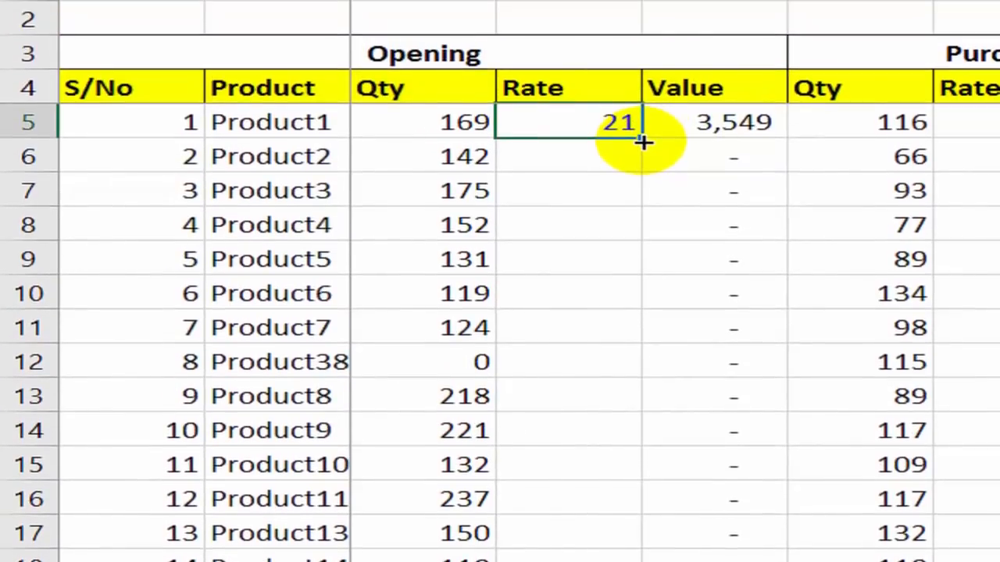
# Try to auto-fill the Opening Rate formula from Product1 down the whole Rate column
pyautogui.doubleClick(641, 106)
pyautogui.scroll(-9, 614, 364)
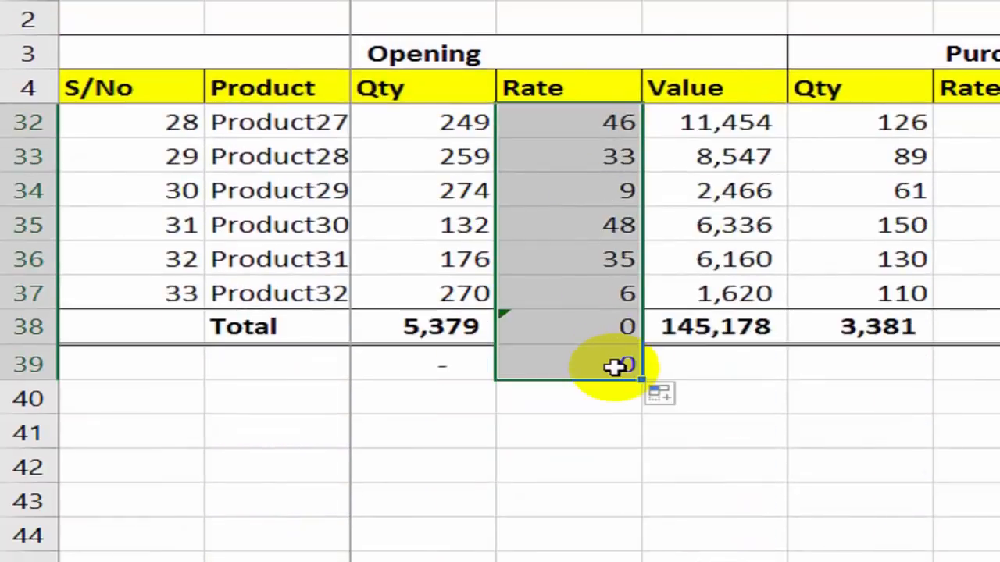
pyautogui.hotkey('ctrl', 'z')
# Copy Product1's Opening Rate formula to the remaining products, stopping above the Total row
pyautogui.hotkey('ctrl', 'c')
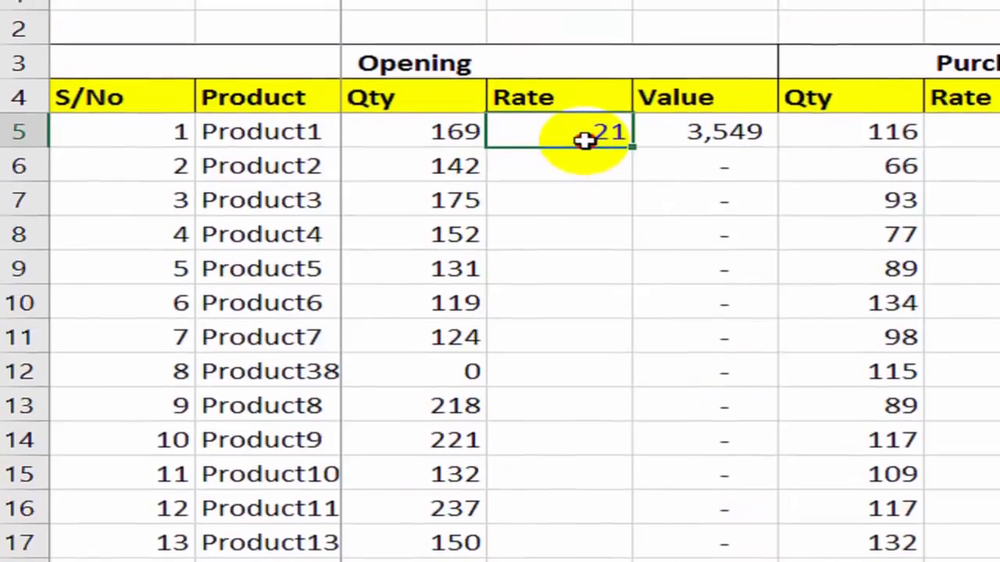
pyautogui.press('Down')
pyautogui.hotkey('shift', 'Down')
pyautogui.hotkey('shift', 'Down')
pyautogui.hotkey('shift', 'Down')
pyautogui.hotkey('shift', 'Down')
pyautogui.hotkey('shift', 'Down')
pyautogui.hotkey('shift', 'Down')
pyautogui.hotkey('shift', 'Down')
pyautogui.hotkey('shift', 'Down')
pyautogui.hotkey('shift', 'Down')
pyautogui.hotkey('shift', 'Down')
pyautogui.hotkey('shift', 'Down')
pyautogui.hotkey('shift', 'Down')
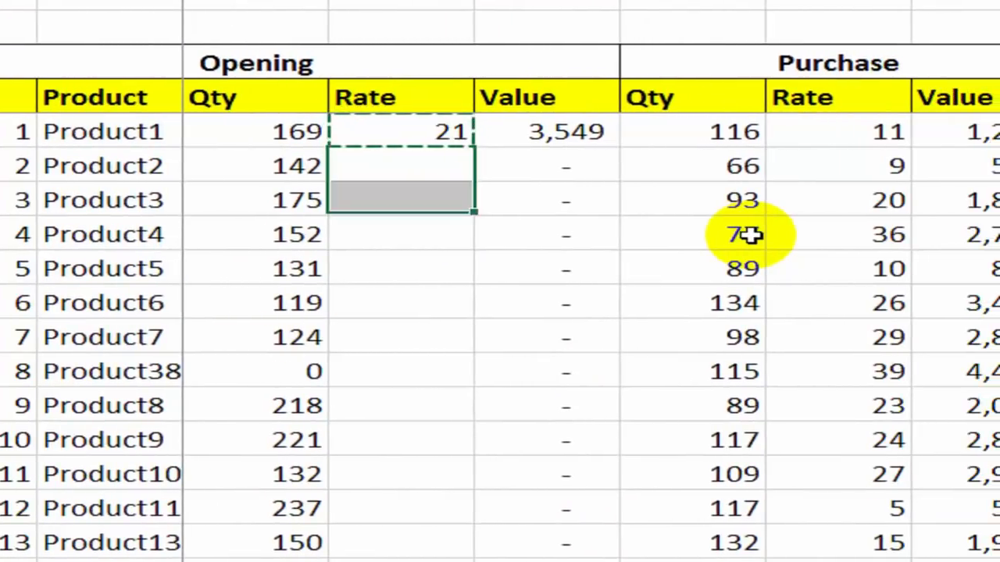
pyautogui.hotkey('shift', 'Down')
pyautogui.hotkey('shift', 'Down')
pyautogui.hotkey('shift', 'Down')
pyautogui.hotkey('shift', 'Down')
pyautogui.hotkey('shift', 'Down')
pyautogui.hotkey('shift', 'Down')
pyautogui.hotkey('shift', 'Down')
pyautogui.hotkey('shift', 'Down')
pyautogui.hotkey('shift', 'Down')
pyautogui.hotkey('shift', 'Down')
pyautogui.hotkey('shift', 'Down')
pyautogui.hotkey('shift', 'Down')
pyautogui.hotkey('shift', 'Down')
pyautogui.hotkey('shift', 'Down')
pyautogui.hotkey('shift', 'Down')
pyautogui.hotkey('shift', 'Down')
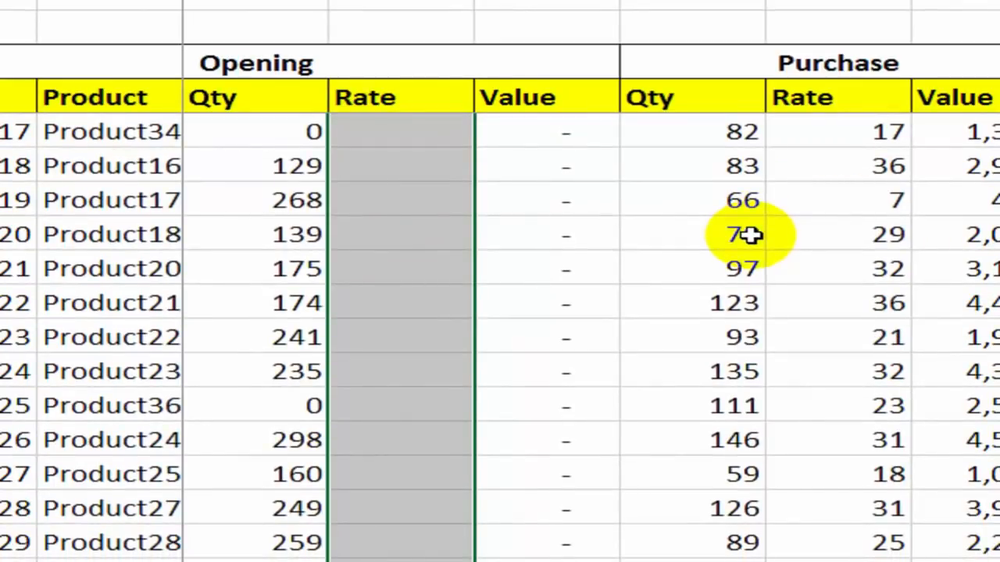
pyautogui.hotkey('ctrl', 'v')
pyautogui.hotkey('ctrl', 'Up')
pyautogui.press('Down')
pyautogui.press('Down')
pyautogui.press('Up')
pyautogui.press('Right')
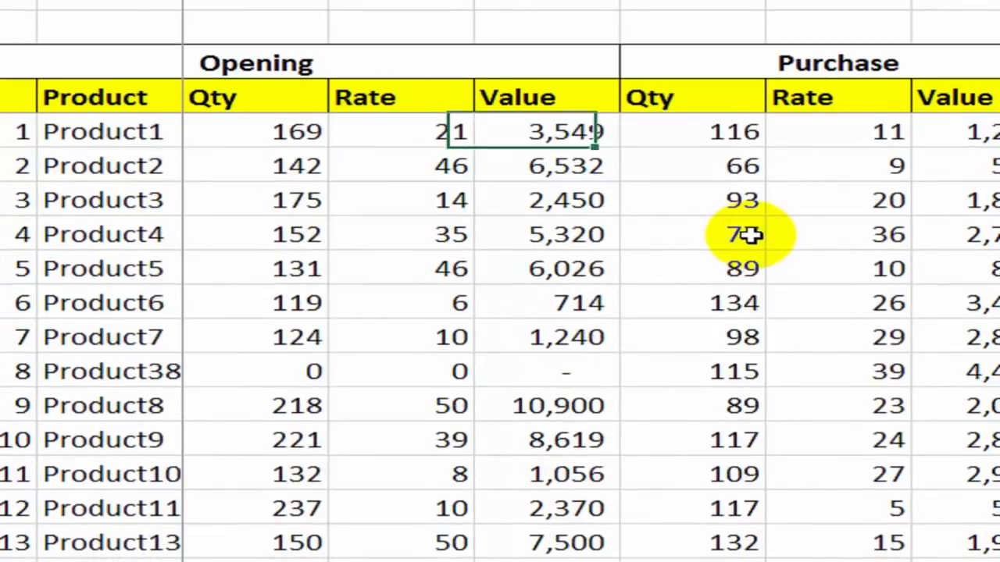
# Check the range summed by the Opening Value formula in the Total row
pyautogui.press('Left')
pyautogui.press('Down')
pyautogui.press('Down')
pyautogui.press('Up')
pyautogui.press('Up')
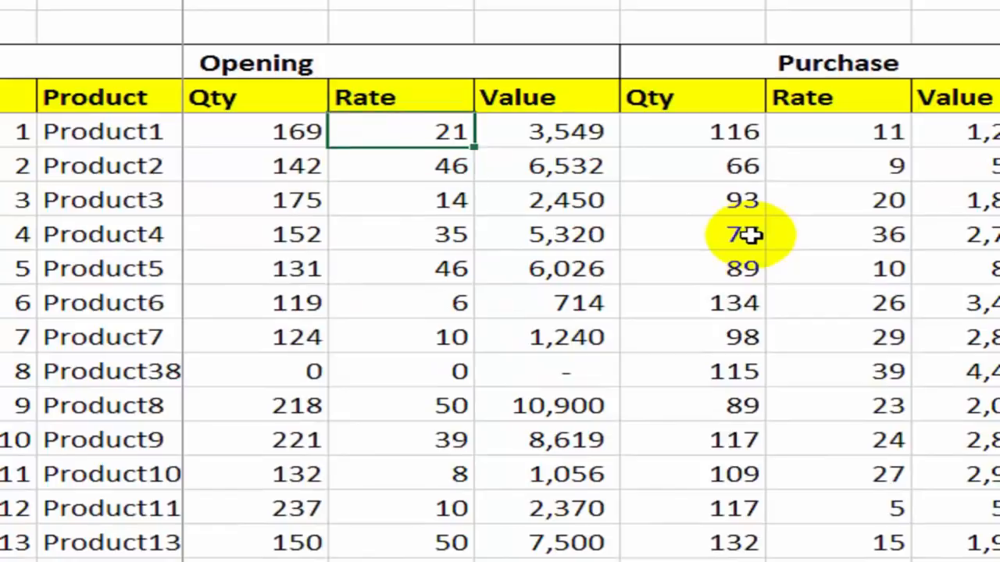
pyautogui.scroll(-5, 748, 234)
pyautogui.hotkey('alt', '=')
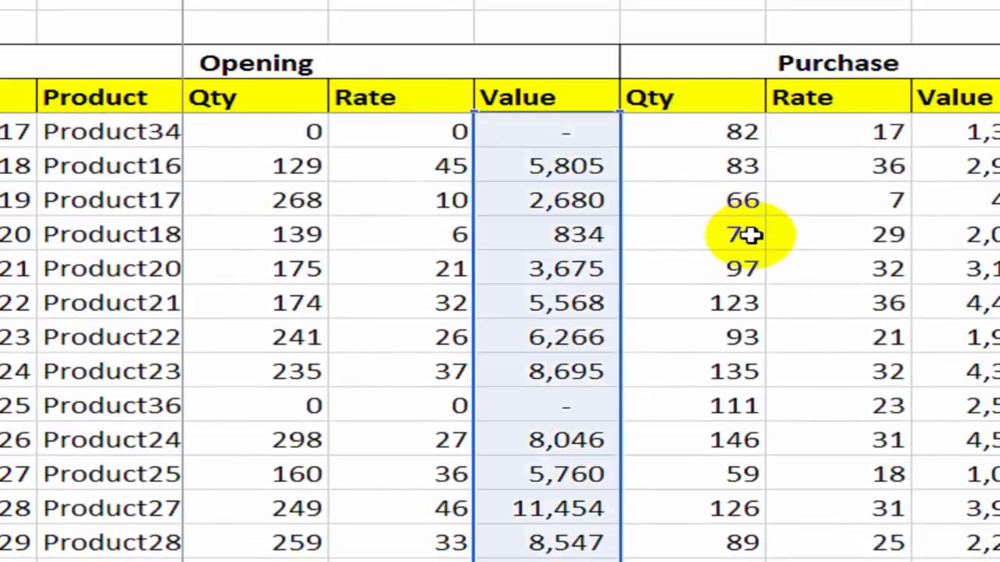
pyautogui.press('Return')
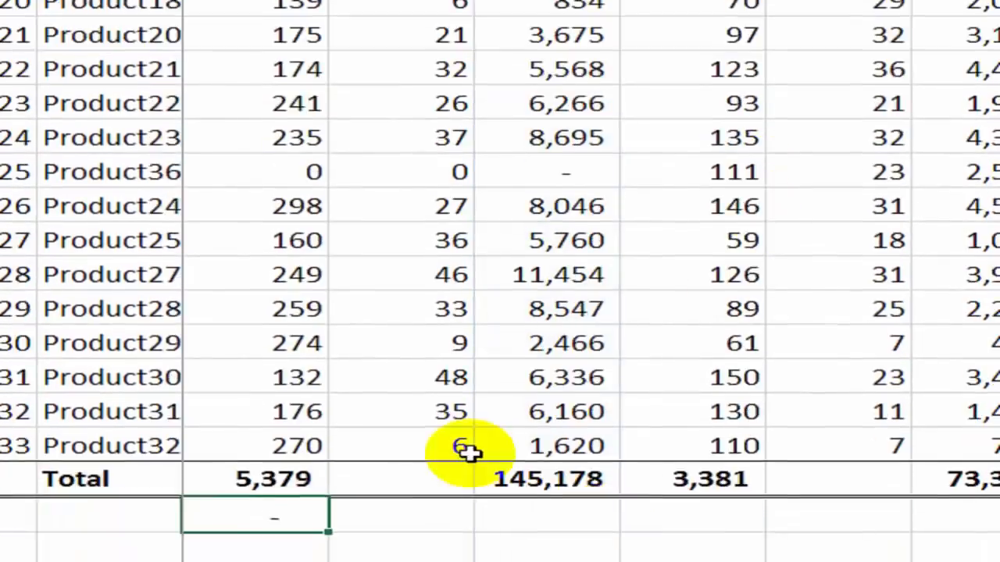
# Copy the Opening Qty difference check below the Total row into the Opening Value column and inspect its references
pyautogui.hotkey('ctrl', 'c')
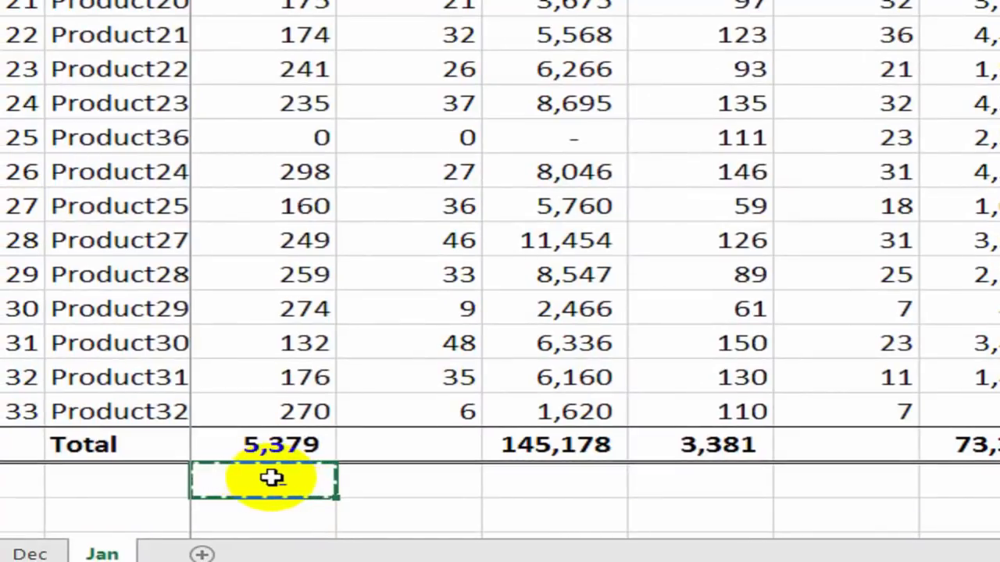
pyautogui.press('Right')
pyautogui.press('Right')
pyautogui.press('Return')
pyautogui.press('F2')
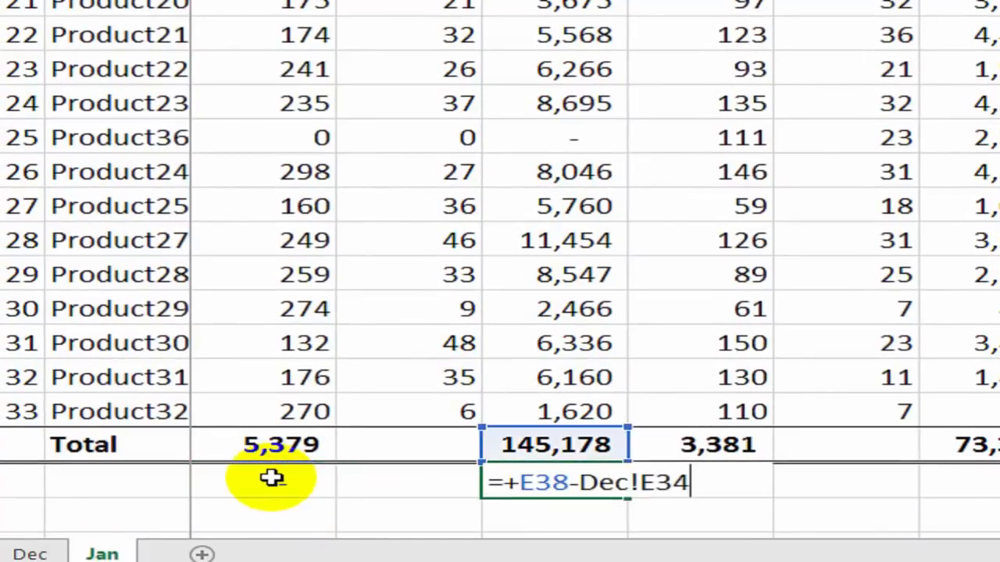
pyautogui.press('Return')
# Enter +E38-Dec!E34 below the Opening Value total to compare it with the Dec sheet's total value
pyautogui.press('Up')
pyautogui.write('+')
pyautogui.press('Up')
pyautogui.write('-')
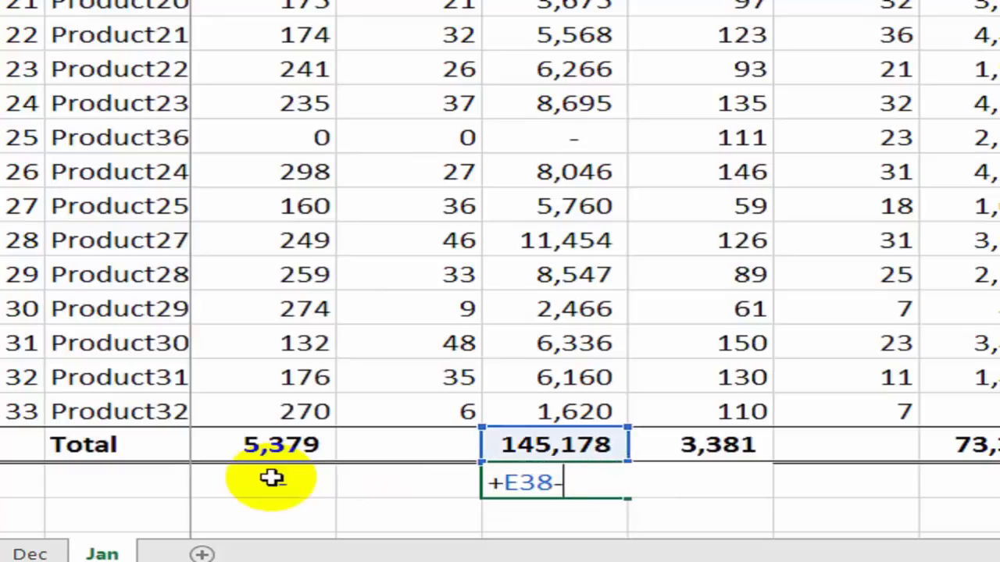
pyautogui.click(178, 553)
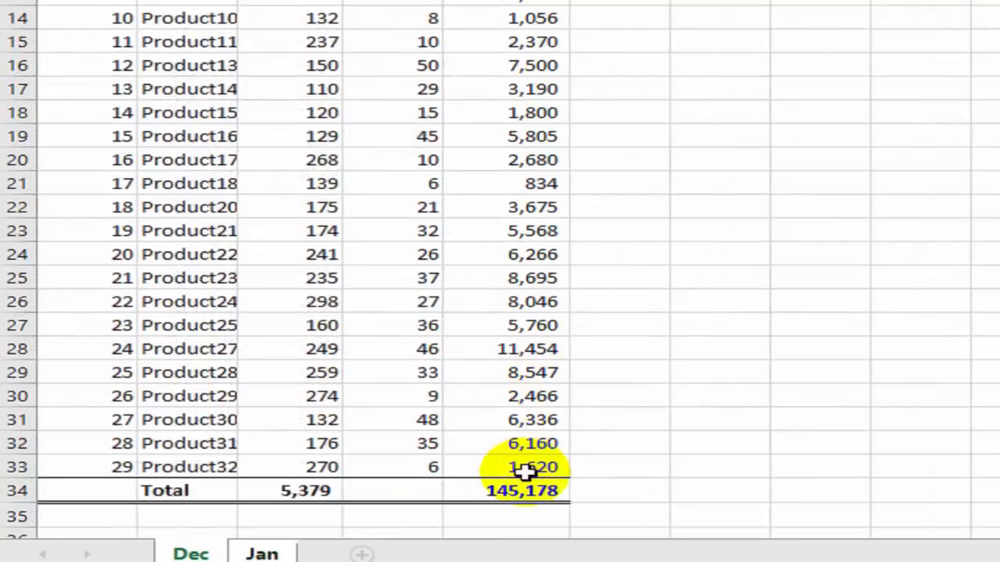
pyautogui.click(501, 489)
pyautogui.press('Return')
pyautogui.press('Up')
pyautogui.press('Up')
pyautogui.press('Up')
pyautogui.press('Up')
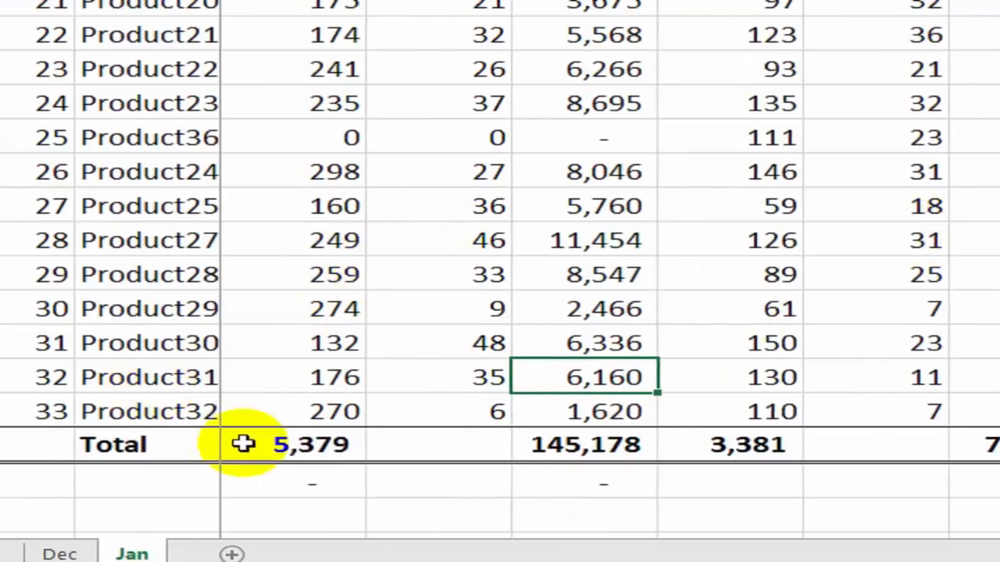
# Examine Product1's Sale Qty, Rate and Value cells and the formula behind its Sale Value
pyautogui.scroll(5, 747, 234)
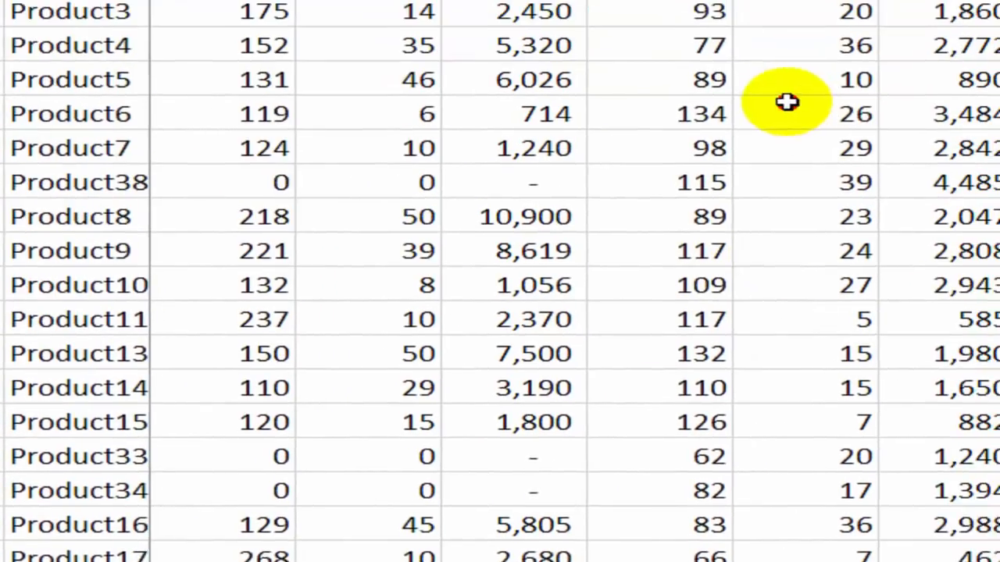
pyautogui.click(786, 165)
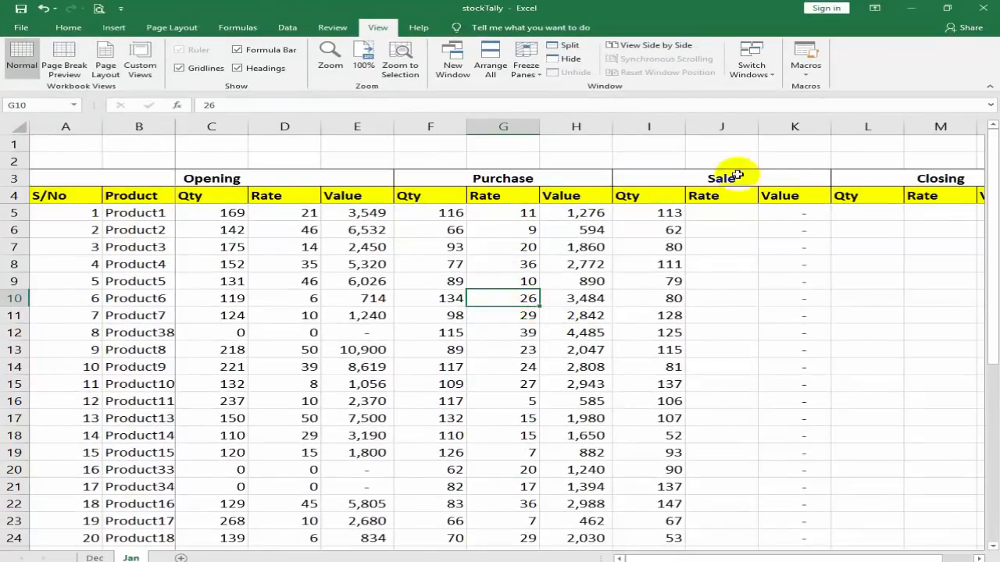
pyautogui.click(669, 212)
pyautogui.click(743, 216)
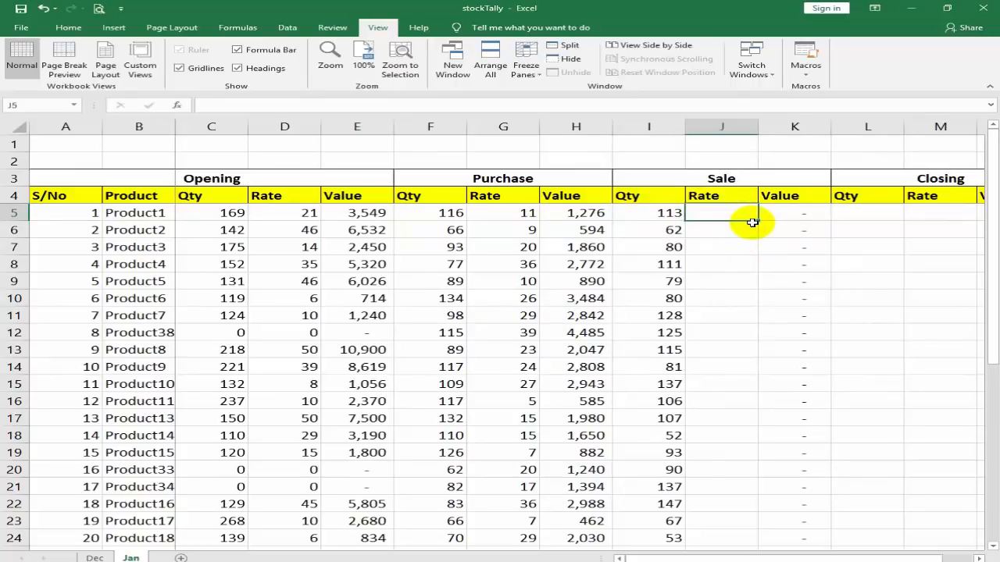
pyautogui.press('Right')
pyautogui.press('Left')
pyautogui.press('Right')
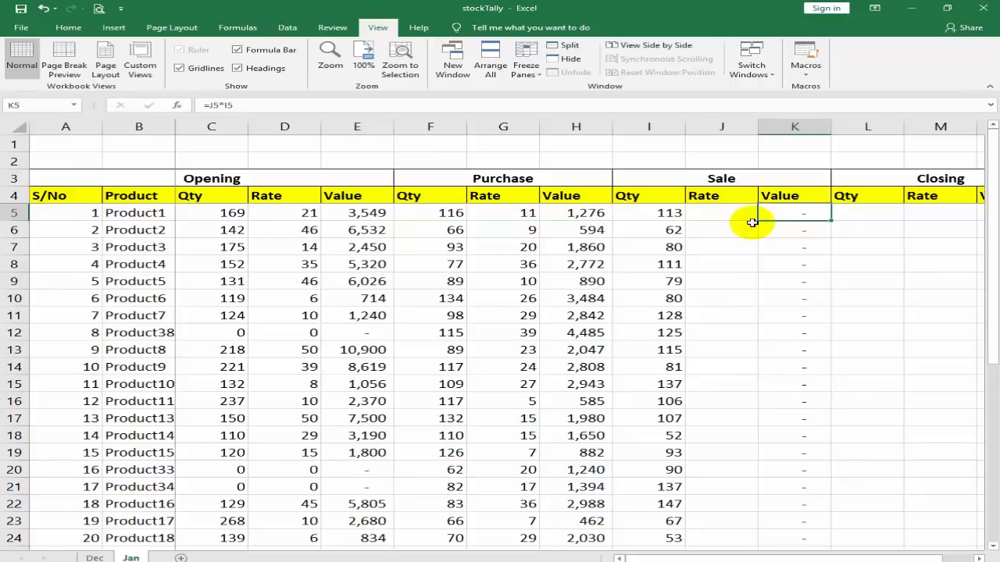
pyautogui.press('Left')
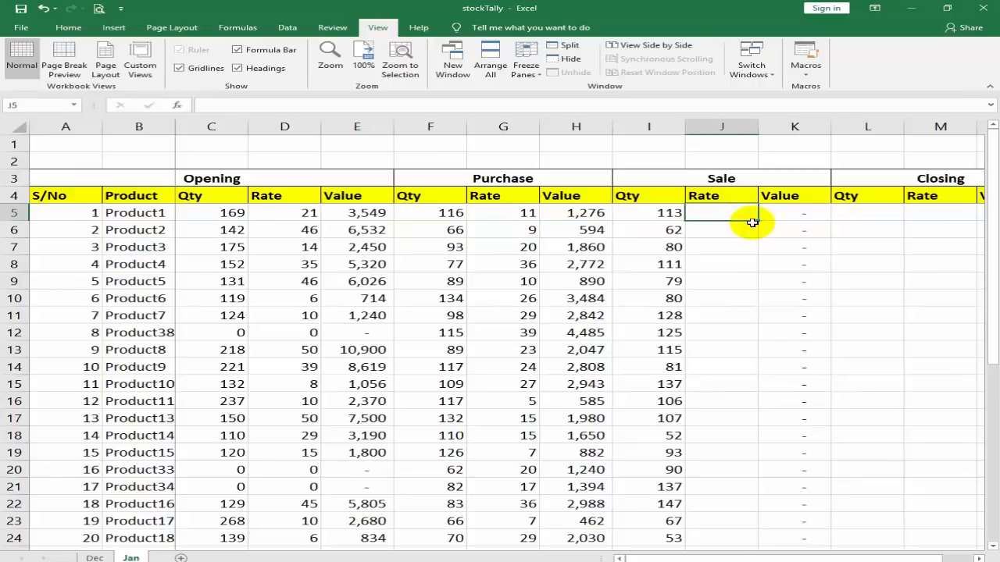
pyautogui.press('Right')
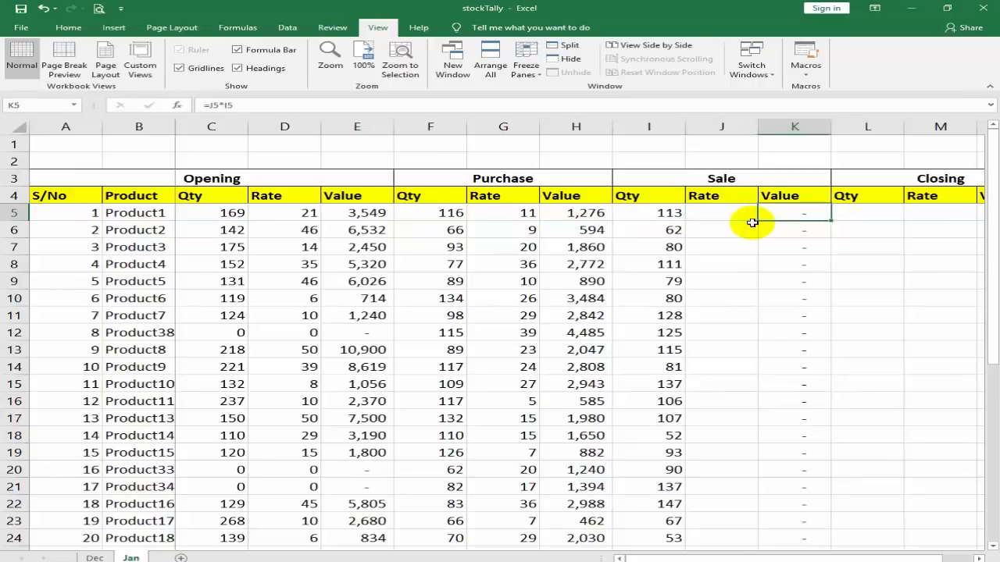
pyautogui.press('Left')
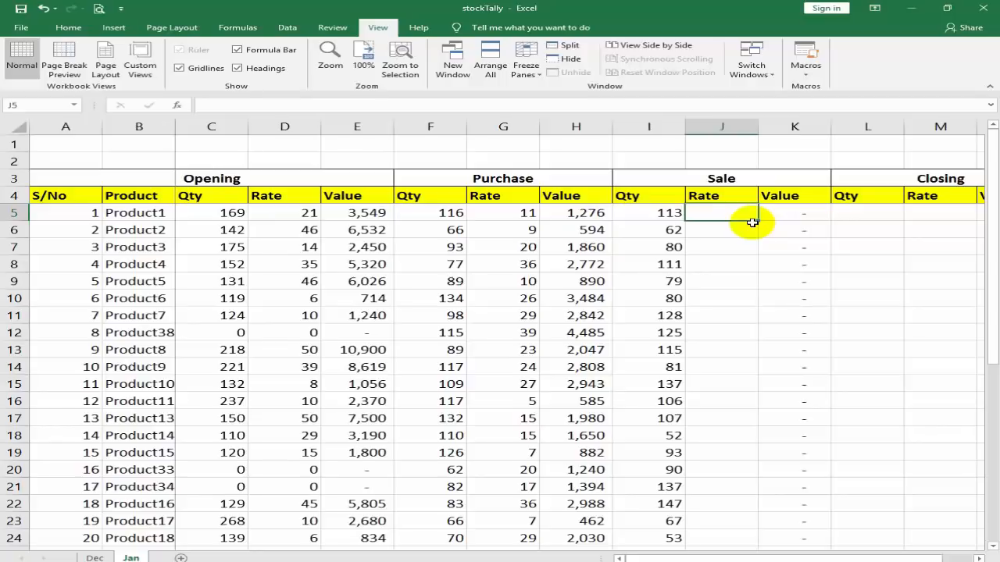
pyautogui.press('Right')
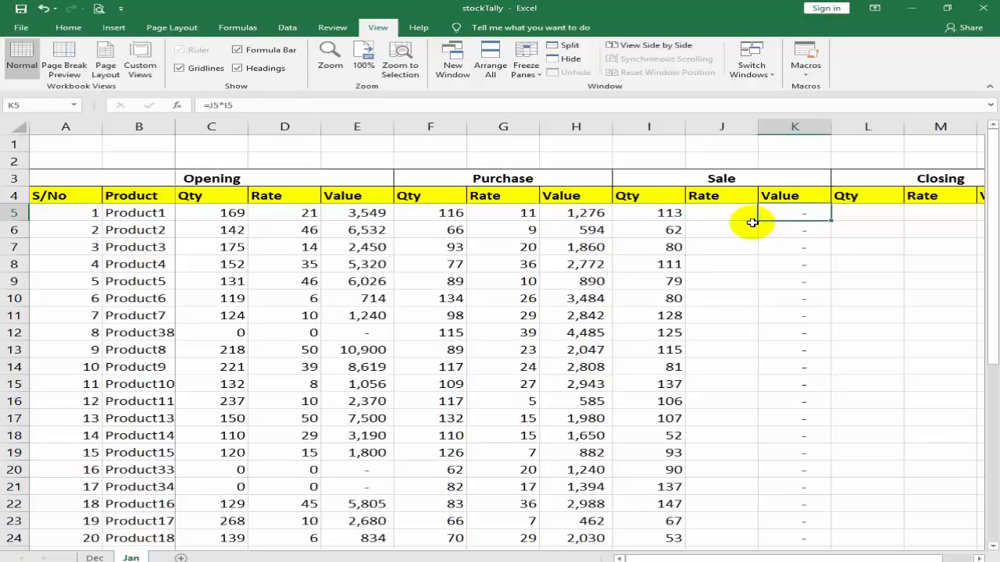
pyautogui.hotkey('ctrl', 'Down')
pyautogui.hotkey('ctrl', 'Up')
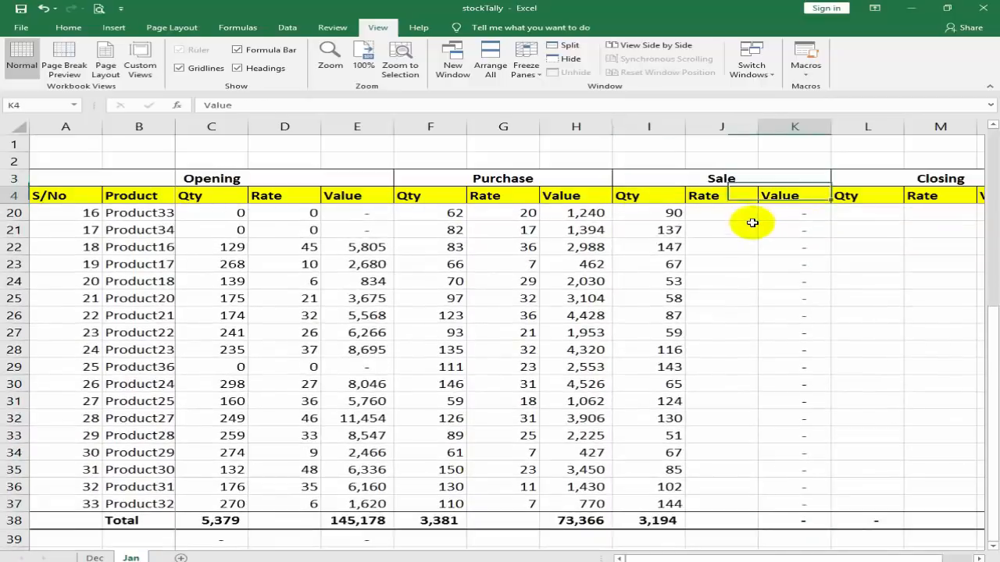
pyautogui.press('Down')
pyautogui.press('Left')
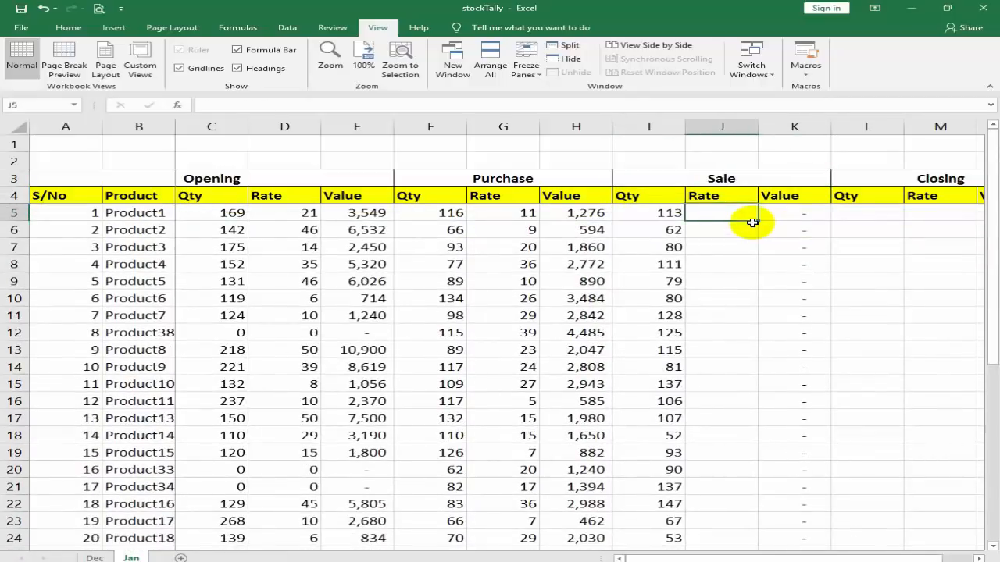
pyautogui.press('Up')
pyautogui.press('Down')
pyautogui.press('Right')
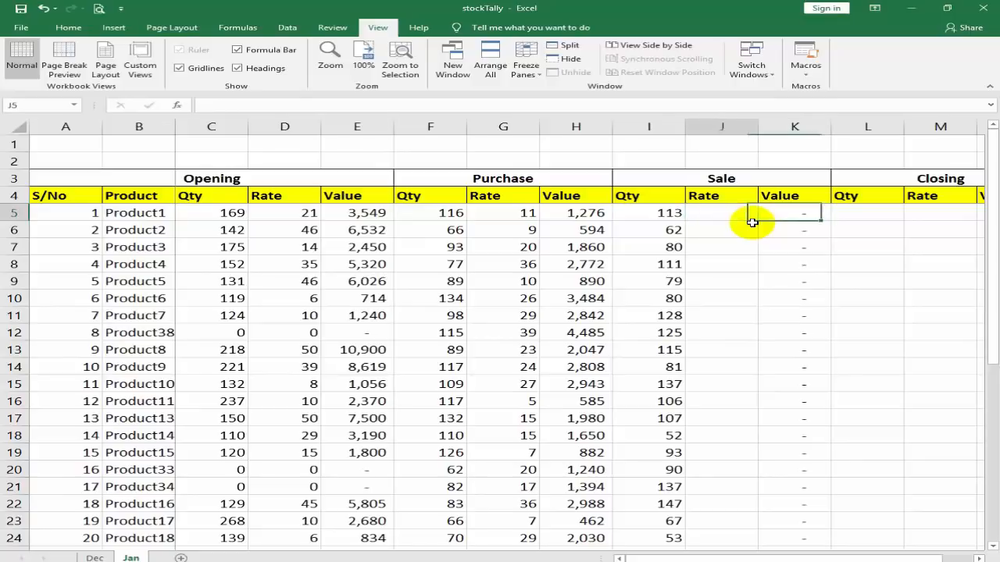
pyautogui.press('Left')
pyautogui.press('Left')
pyautogui.press('Right')
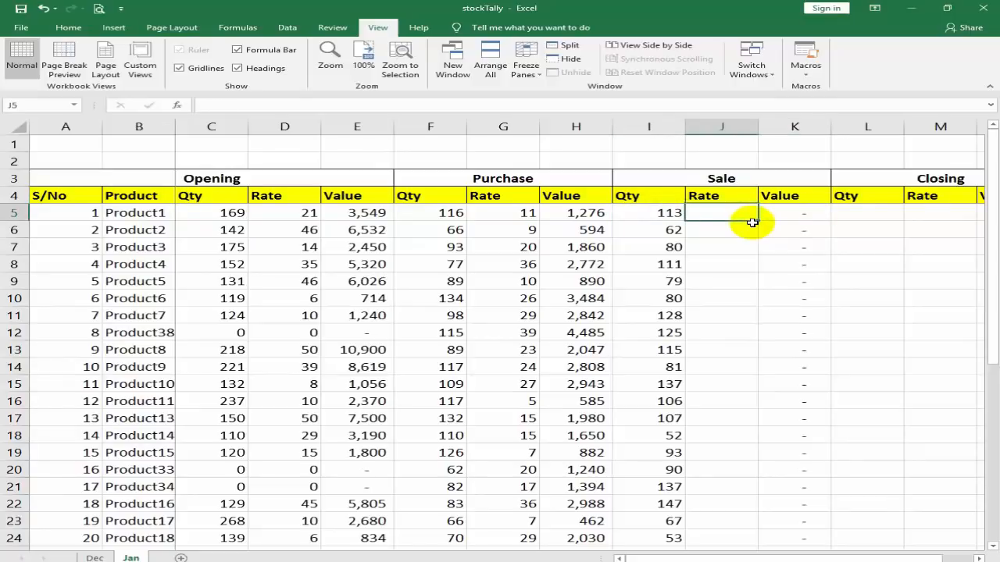
# Calculate Product1's weighted average Sale Rate with =(H5+E5)/(F5+C5), dividing purchase plus opening value by purchase plus opening quantity
pyautogui.write('=(')
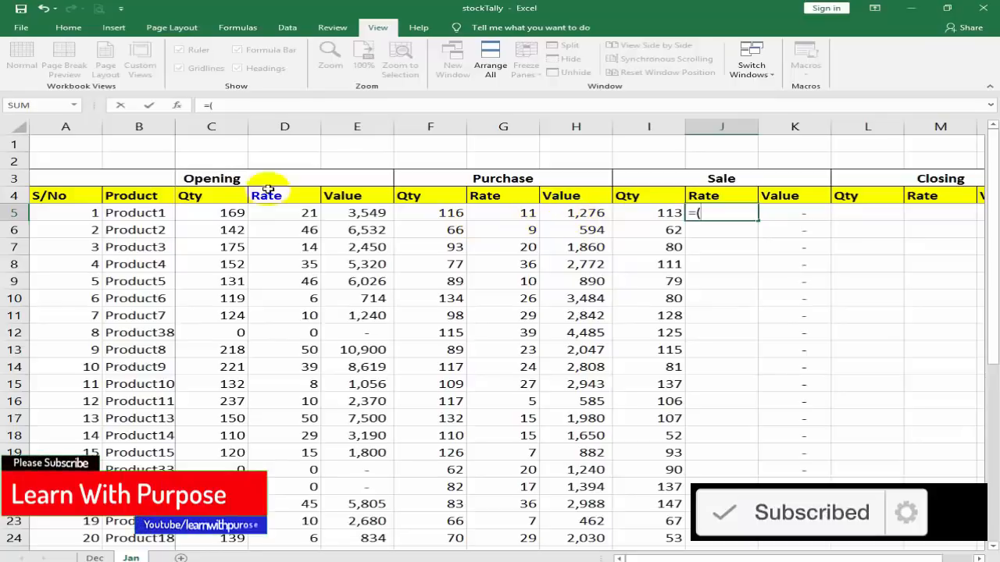
pyautogui.click(581, 212)
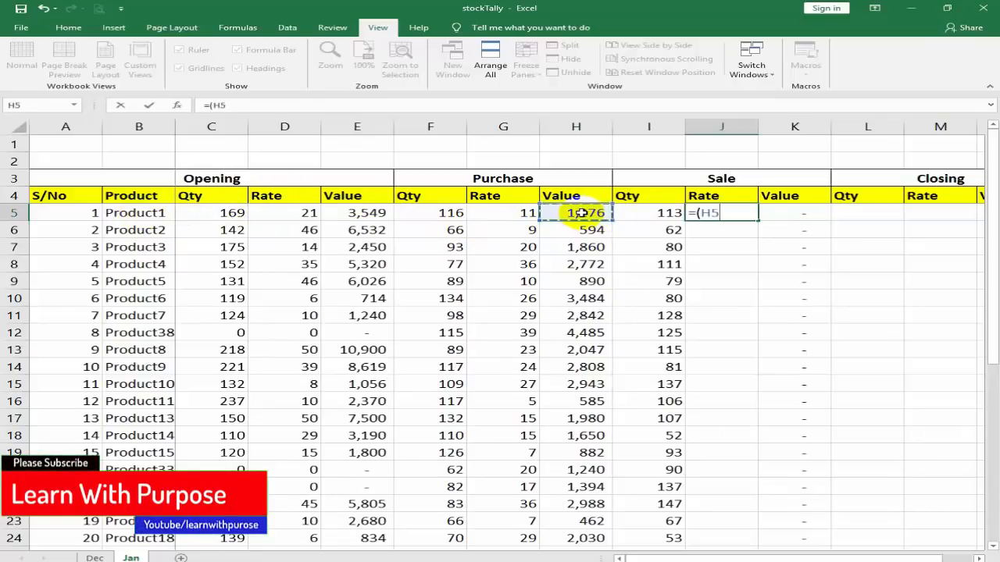
pyautogui.write('+')
pyautogui.click(356, 213)
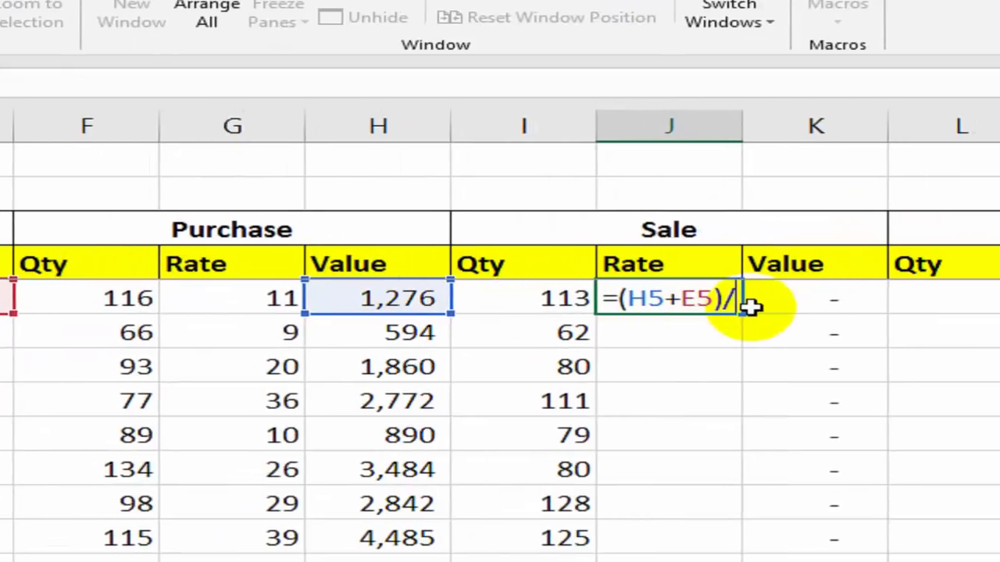
pyautogui.write('(')
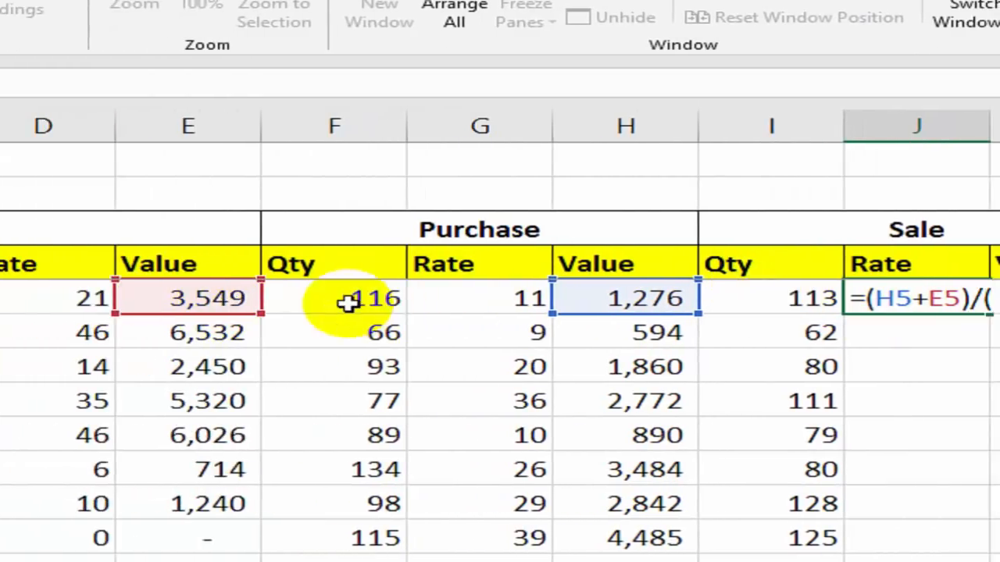
pyautogui.click(332, 296)
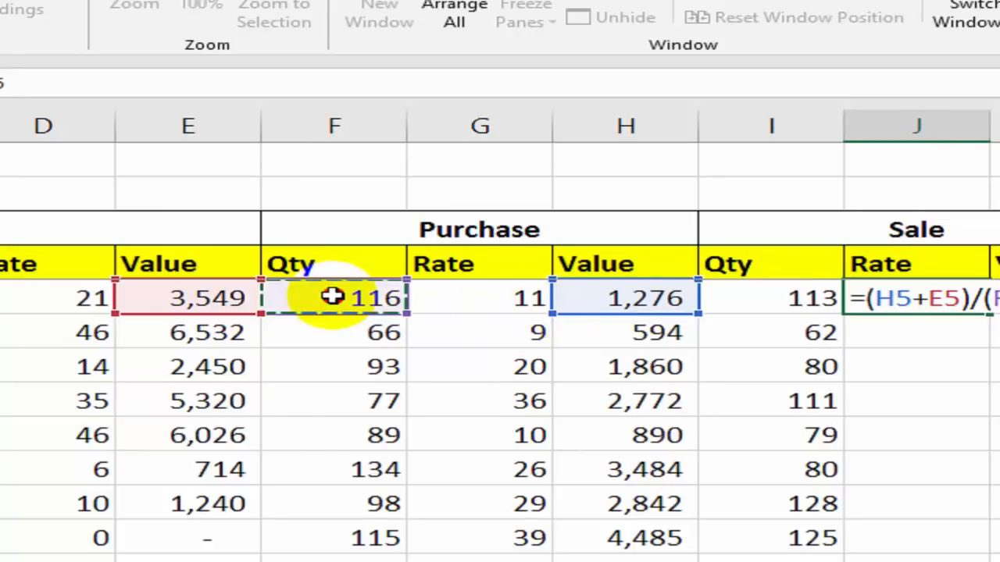
pyautogui.write('+')
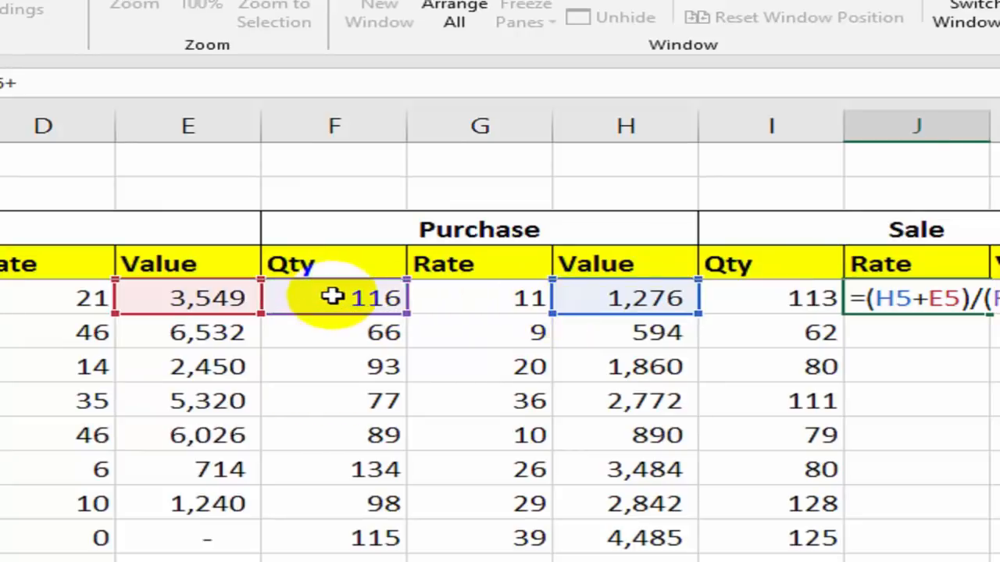
pyautogui.click(234, 295)
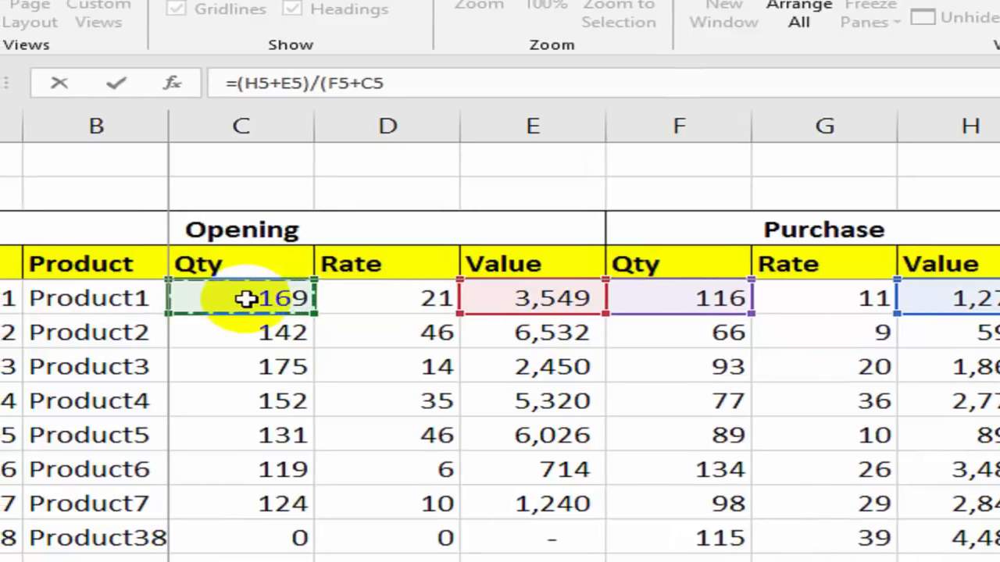
pyautogui.write(')')
pyautogui.press('Return')
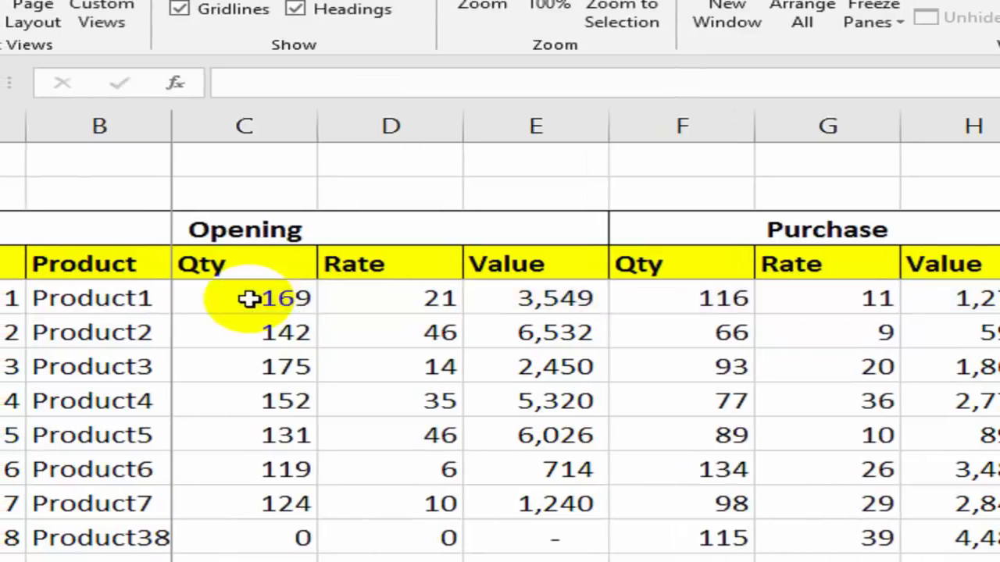
pyautogui.press('Up')
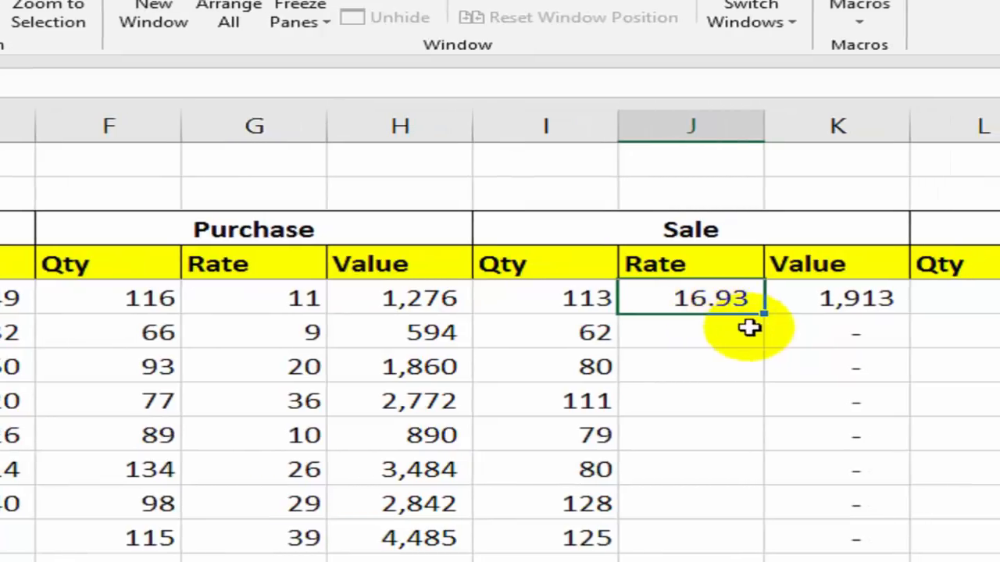
# Compare Product1's Purchase Rate and Opening Rate with its calculated Sale Rate
pyautogui.click(265, 299)
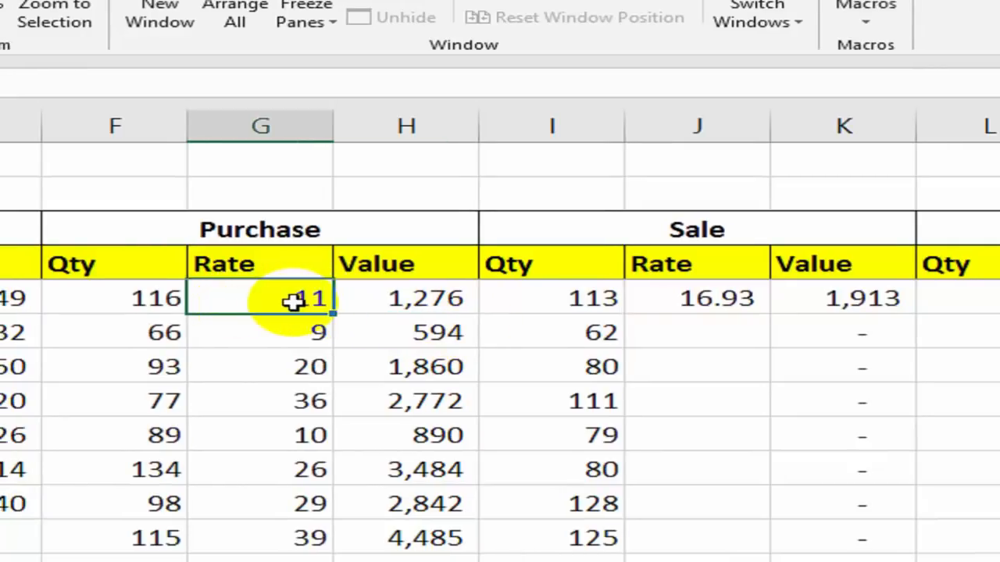
pyautogui.click(78, 297)
pyautogui.click(130, 297)
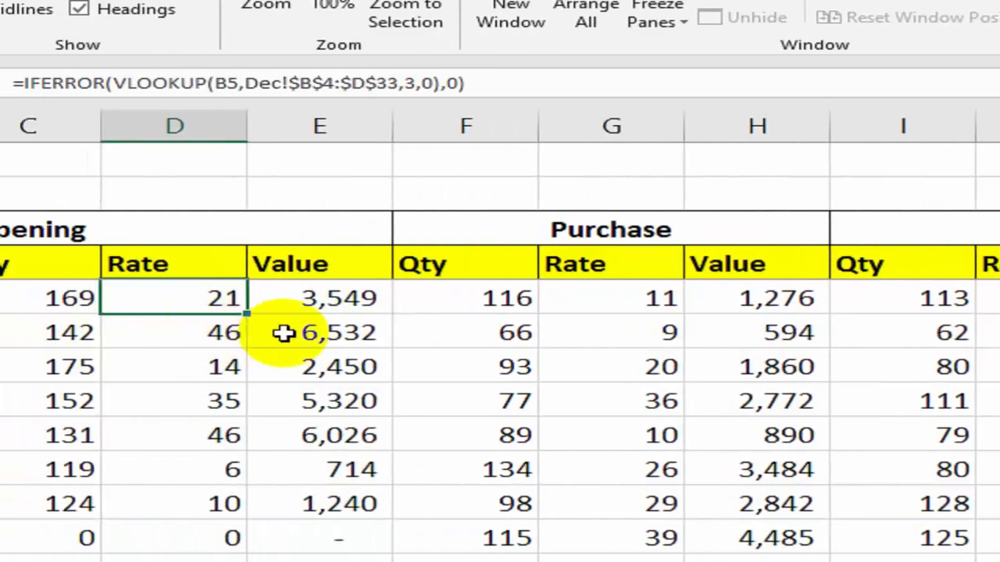
pyautogui.click(918, 298)
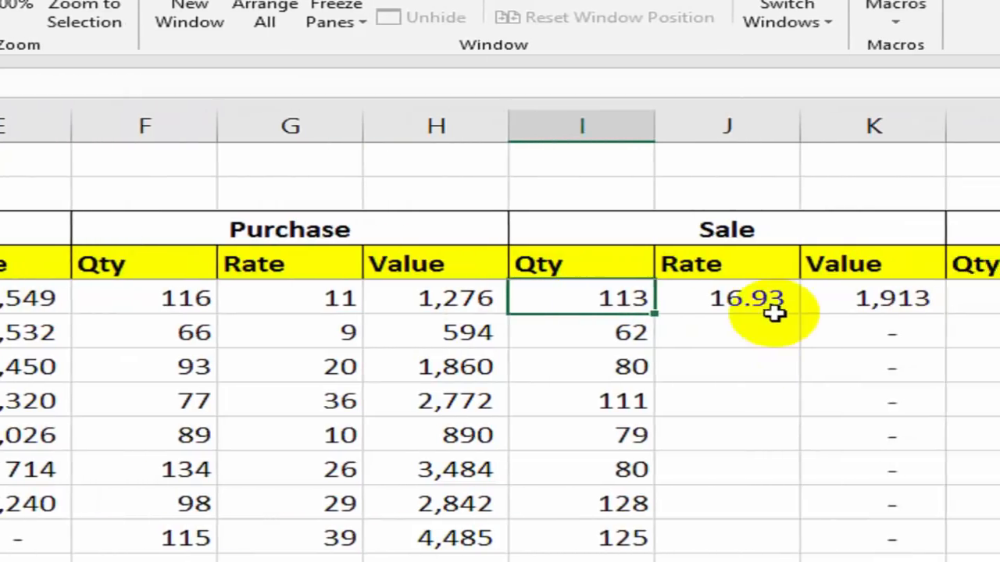
# Fill Product1's Sale Rate formula down to the last product, stopping above the Total row
pyautogui.click(732, 302)
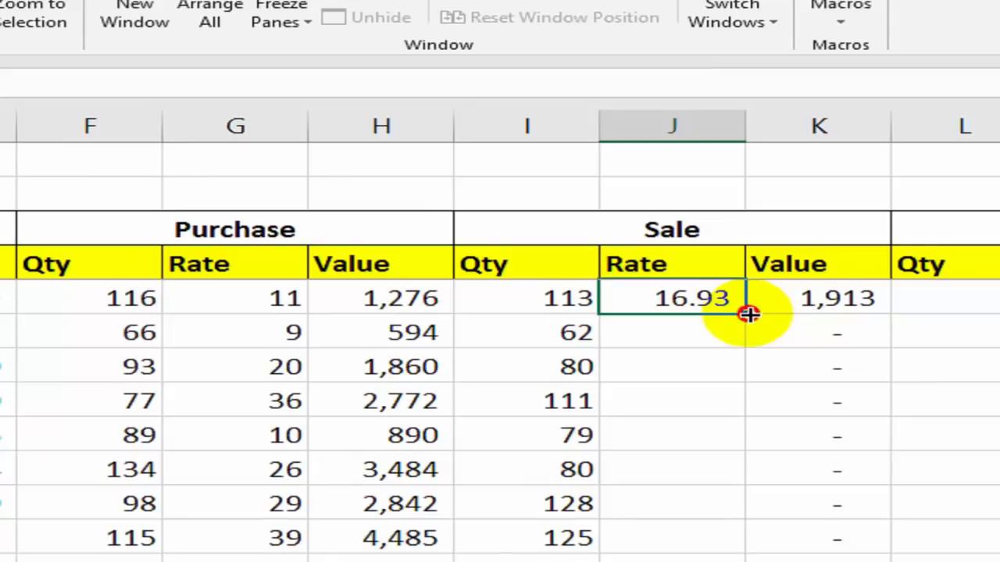
pyautogui.moveTo(749, 314); pyautogui.dragTo(707, 412)
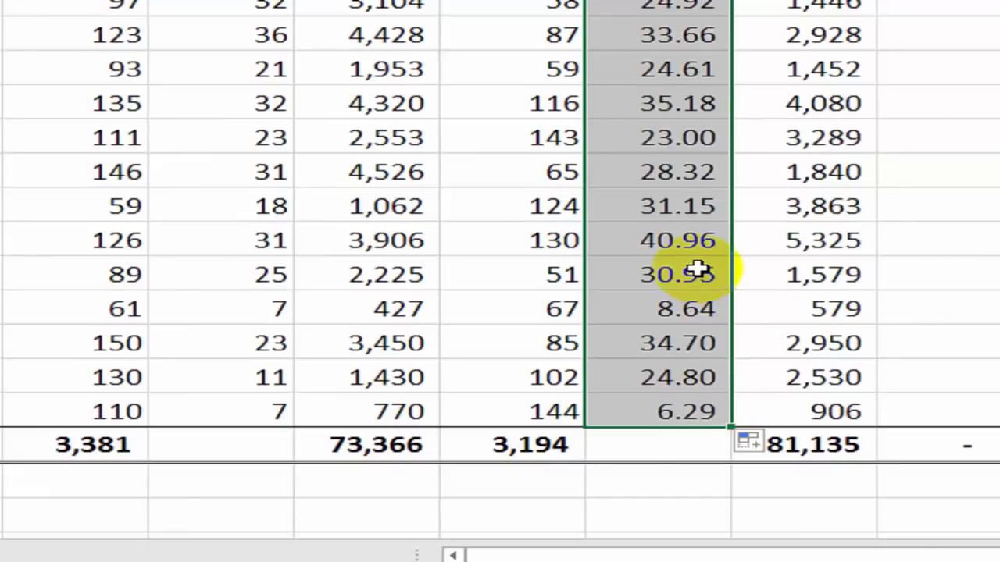
pyautogui.click(700, 270)
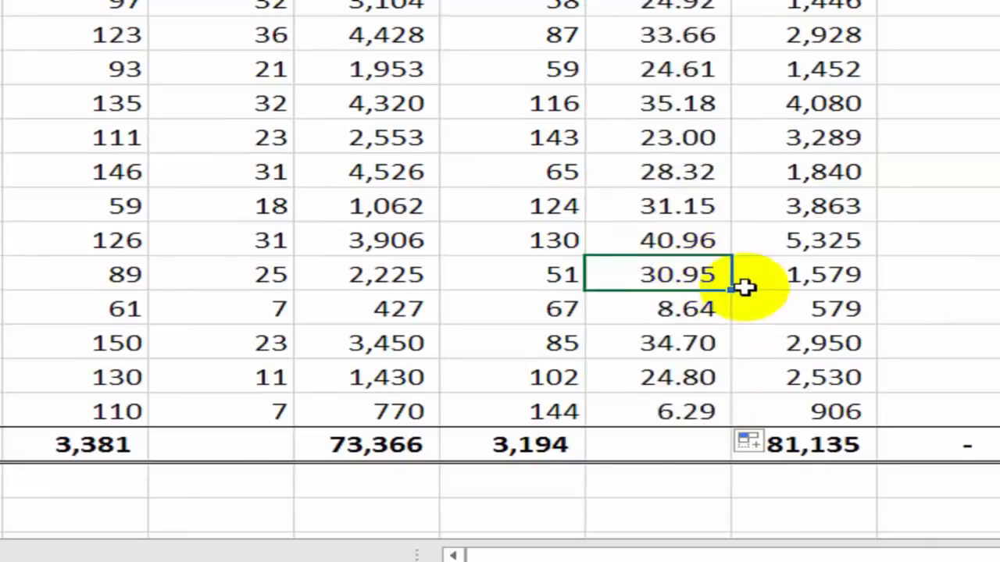
# Examine the Sale Value column's total and the sum formula behind it
pyautogui.scroll(5, 744, 287)
pyautogui.click(716, 213)
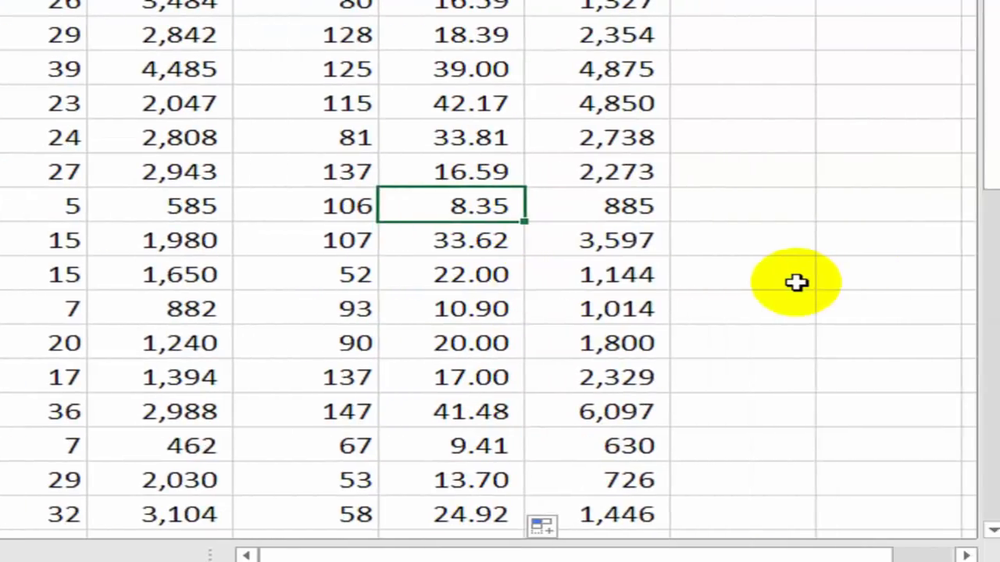
pyautogui.hotkey('ctrl', 'Up')
pyautogui.press('Right')
pyautogui.hotkey('ctrl', 'Down')
pyautogui.press('Down')
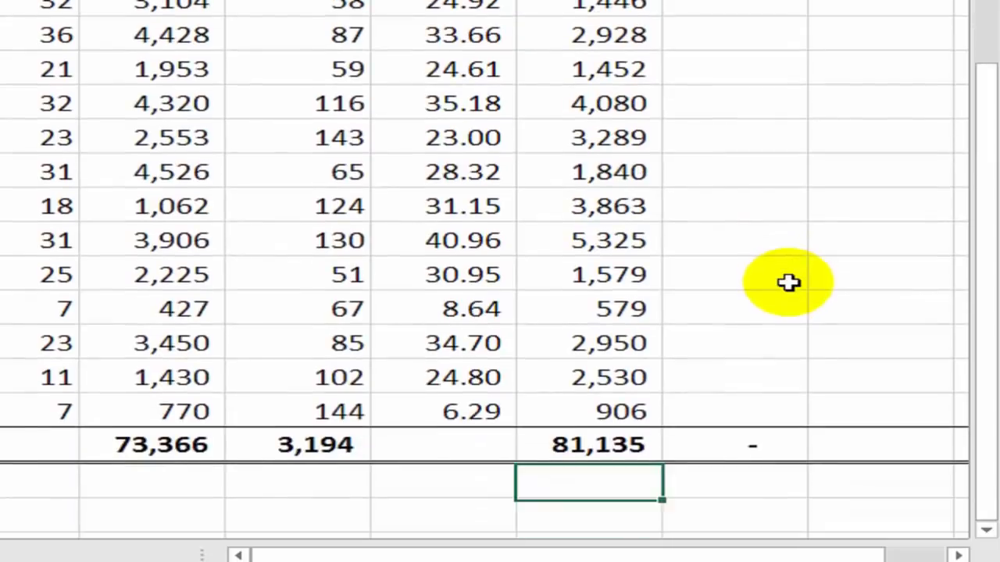
pyautogui.press('Up')
pyautogui.press('F2')
pyautogui.press('Return')
pyautogui.press('Up')
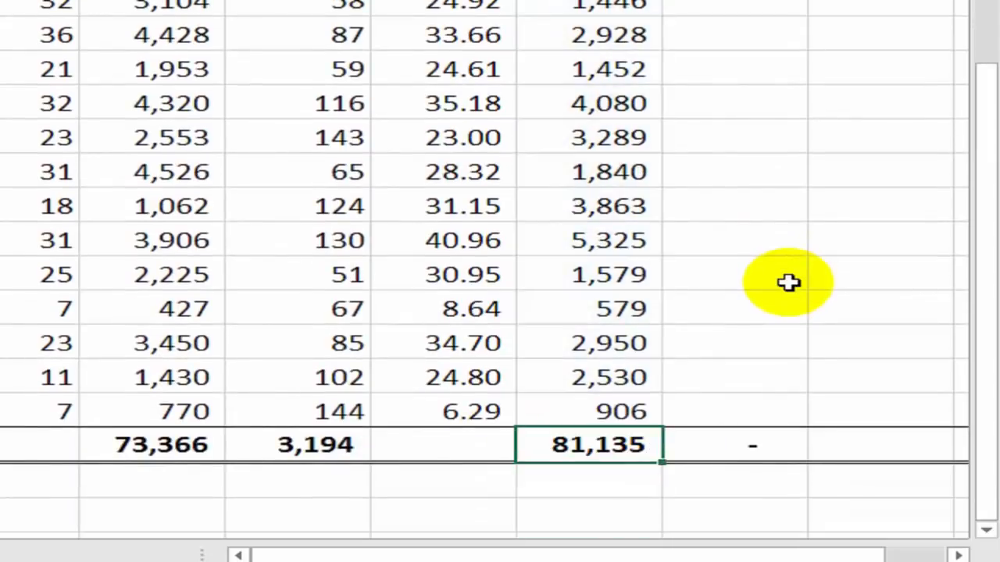
pyautogui.press('Up')
pyautogui.press('Up')
pyautogui.press('Down')
pyautogui.press('Down')
pyautogui.press('Down')
pyautogui.press('Up')
pyautogui.press('Down')
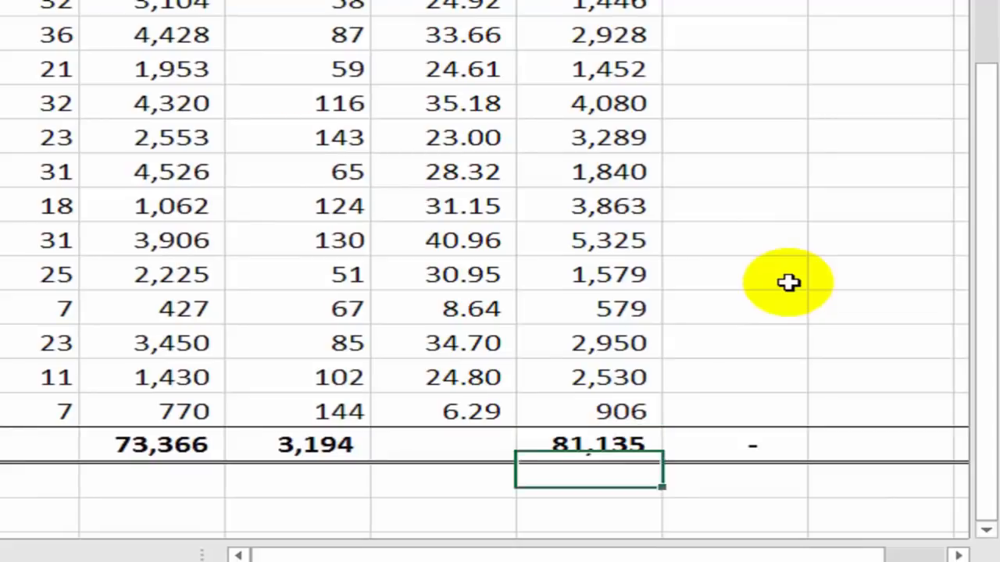
pyautogui.press('Up')
pyautogui.press('F2')
pyautogui.press('Return')
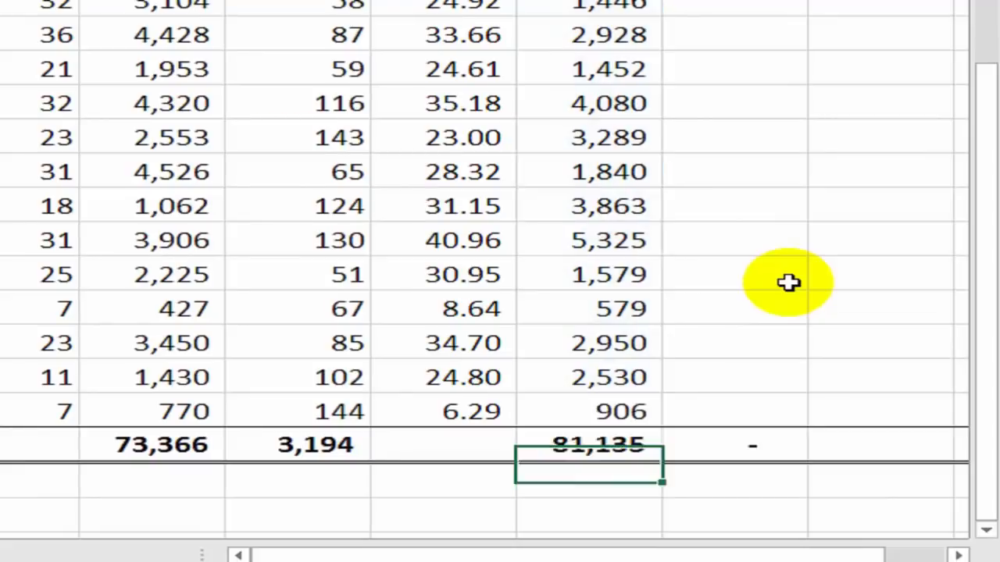
pyautogui.press('Up')
pyautogui.press('Down')
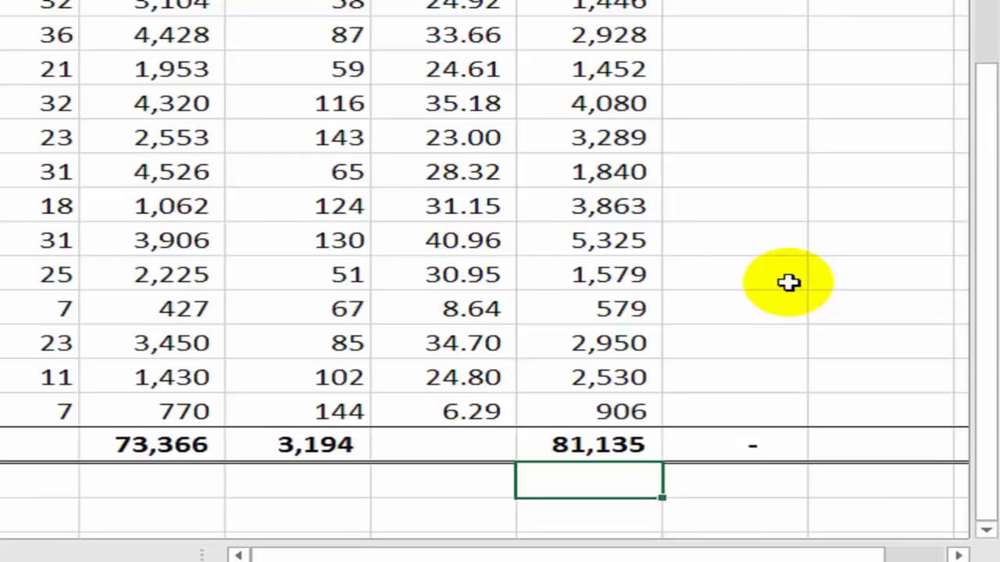
# Enter a trial percentage of 5% in the cell directly below the total Sale Value
pyautogui.scroll(-1, 959, 346)
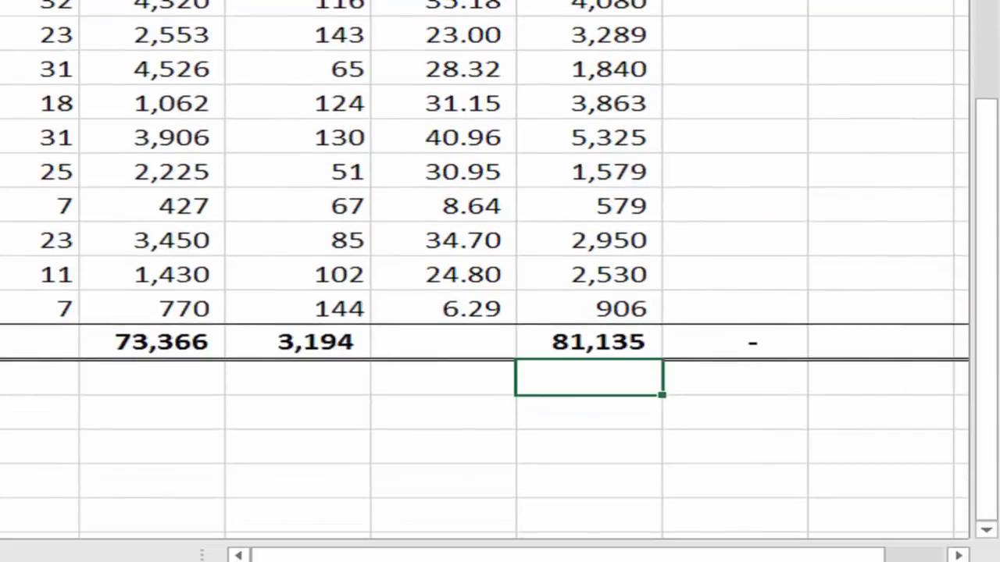
pyautogui.press('Up')
pyautogui.press('Up')
pyautogui.press('Down')
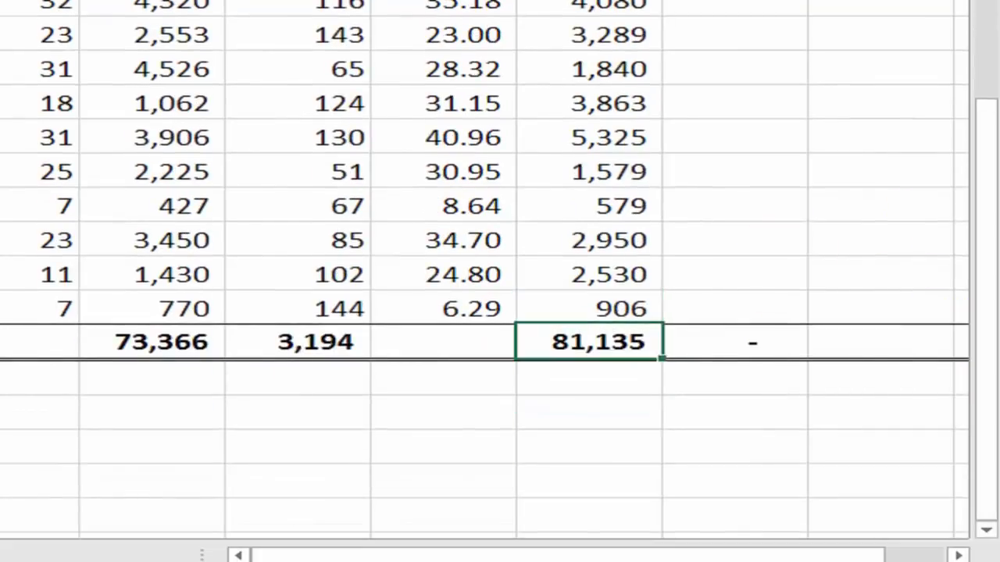
pyautogui.press('Up')
pyautogui.press('Down')
pyautogui.press('Down')
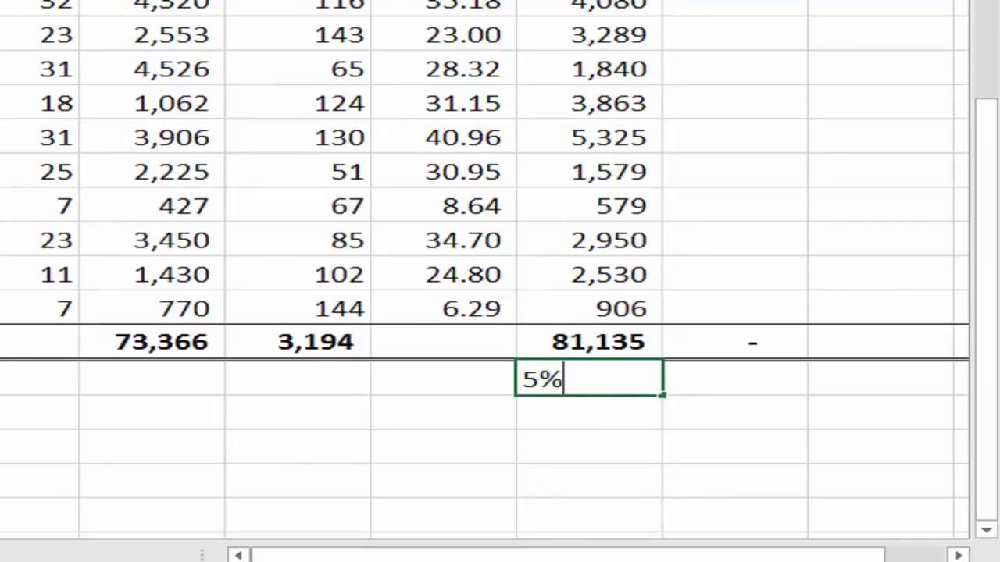
pyautogui.press('Return')
# Calculate 5% of the total Sale Value in the cell below the percentage with +K39*K38
pyautogui.press('Up')
pyautogui.press('Down')
pyautogui.write('+')
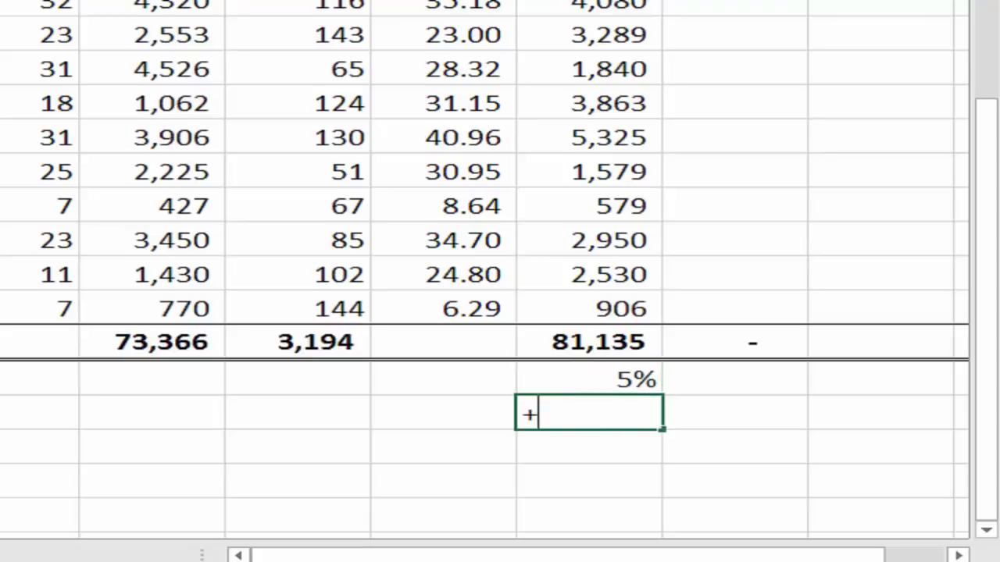
pyautogui.press('Up')
pyautogui.write('*')
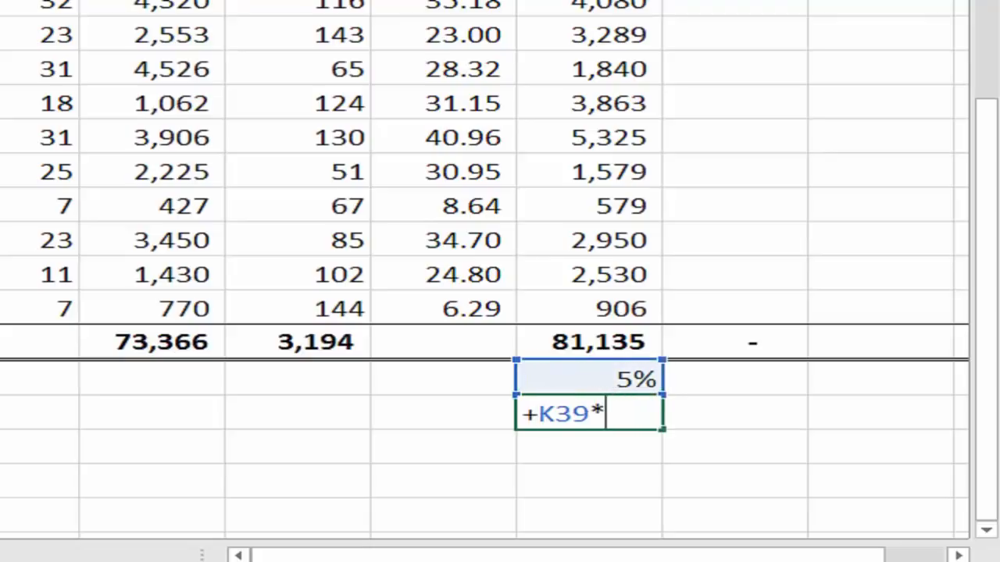
pyautogui.press('Up')
pyautogui.press('Up')
pyautogui.press('Return')
pyautogui.press('Up')
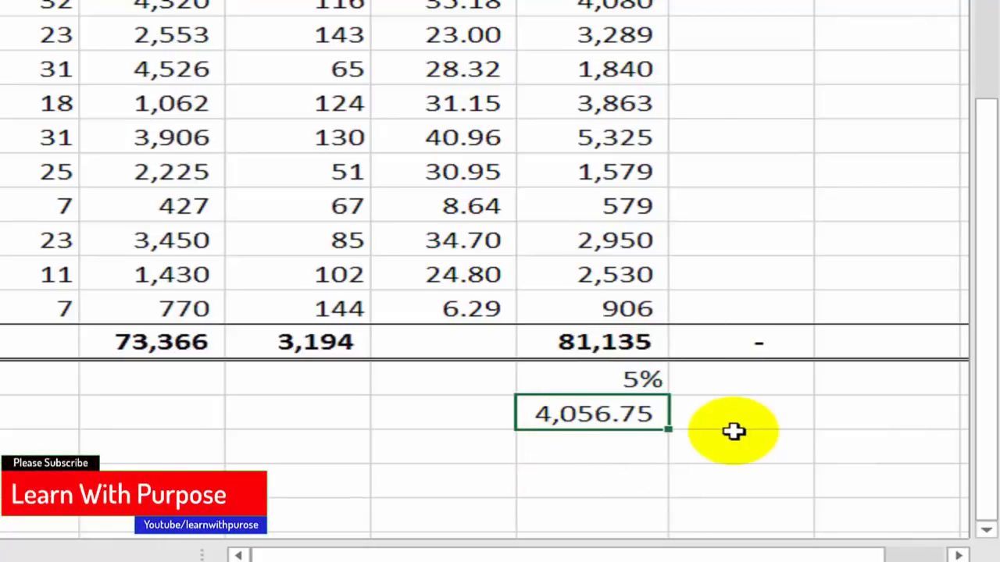
pyautogui.hotkey('ctrl', 'b')
pyautogui.hotkey('ctrl', 'b')
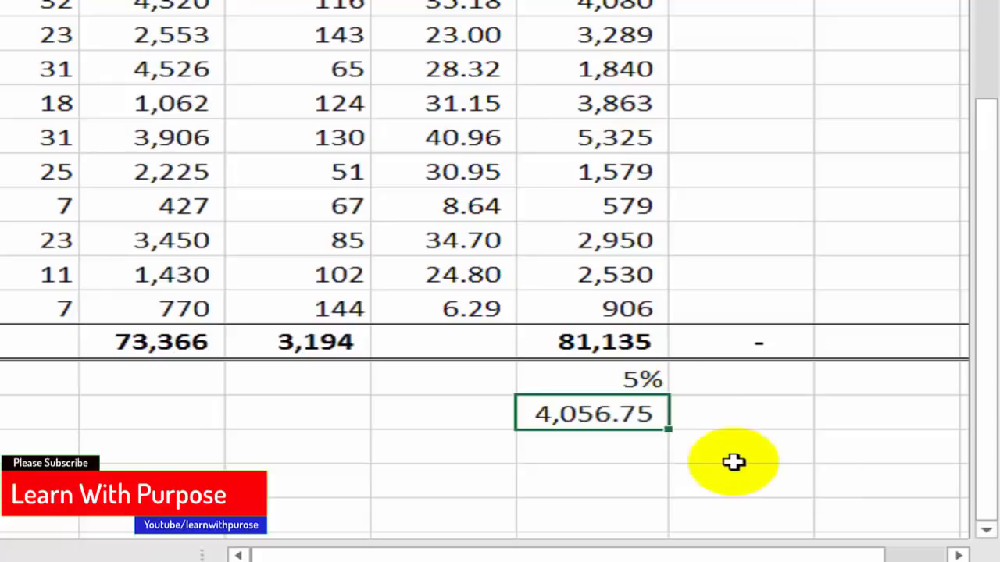
# Clear the trial percentage and its calculated amount below the total Sale Value
pyautogui.press('Up')
pyautogui.hotkey('shift', 'Down')
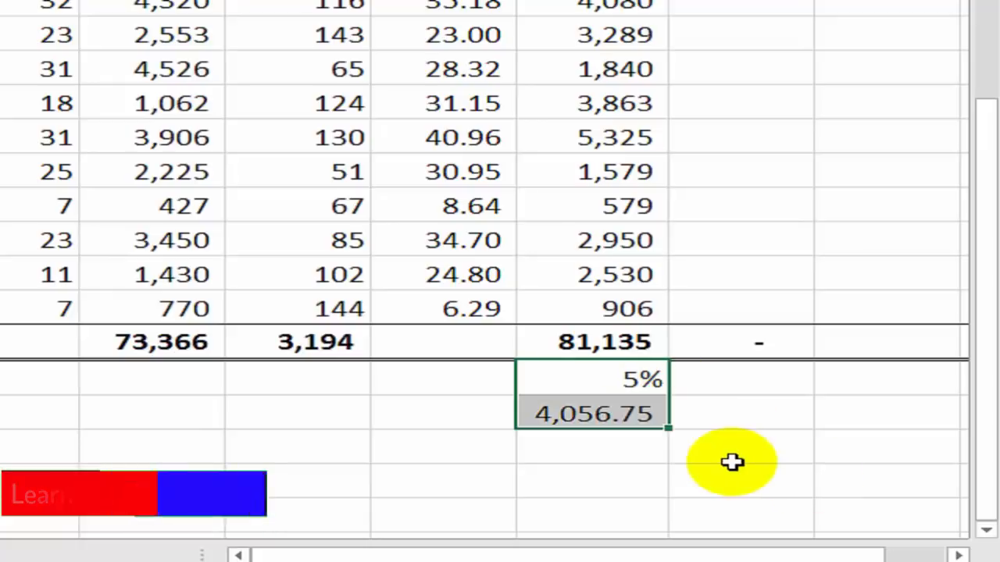
pyautogui.press('Delete')
# Highlight the total Sale Value cell with a yellow fill
pyautogui.press('Up')
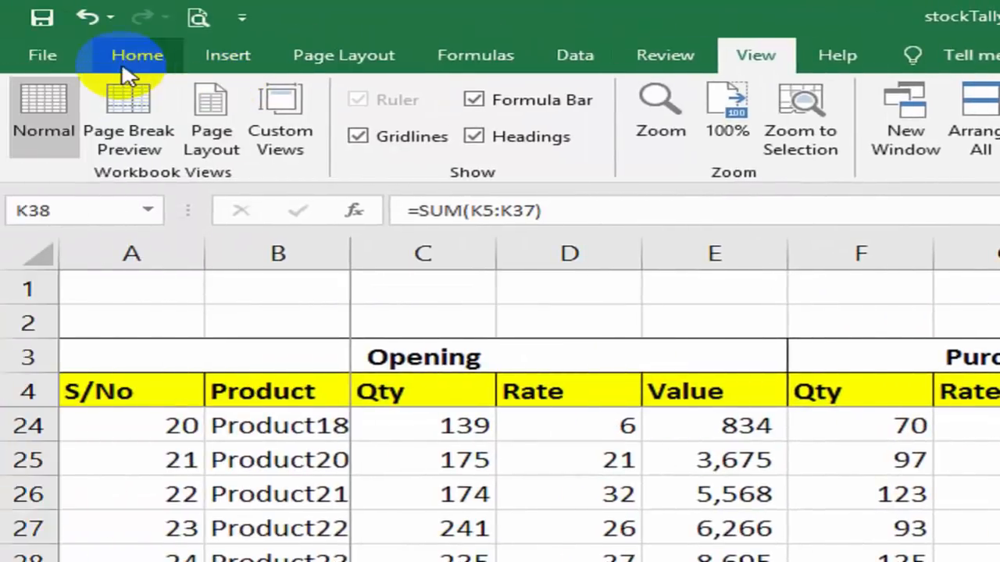
pyautogui.click(131, 60)
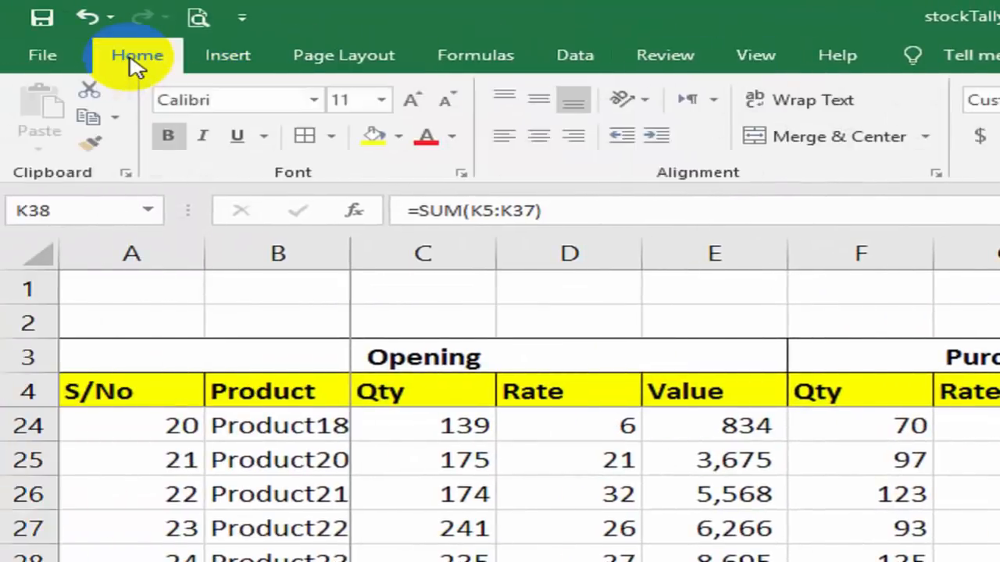
pyautogui.click(378, 145)
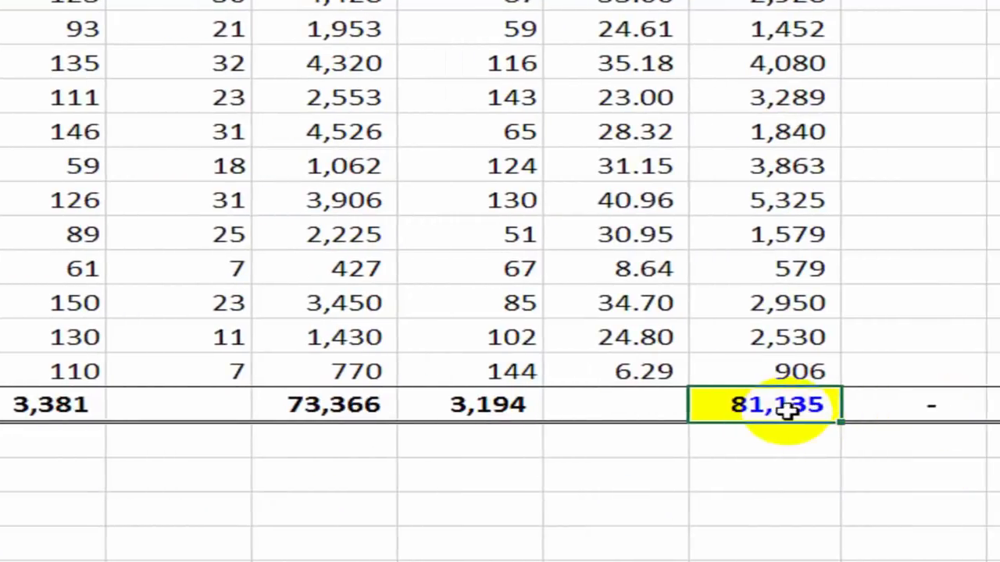
pyautogui.click(900, 311)
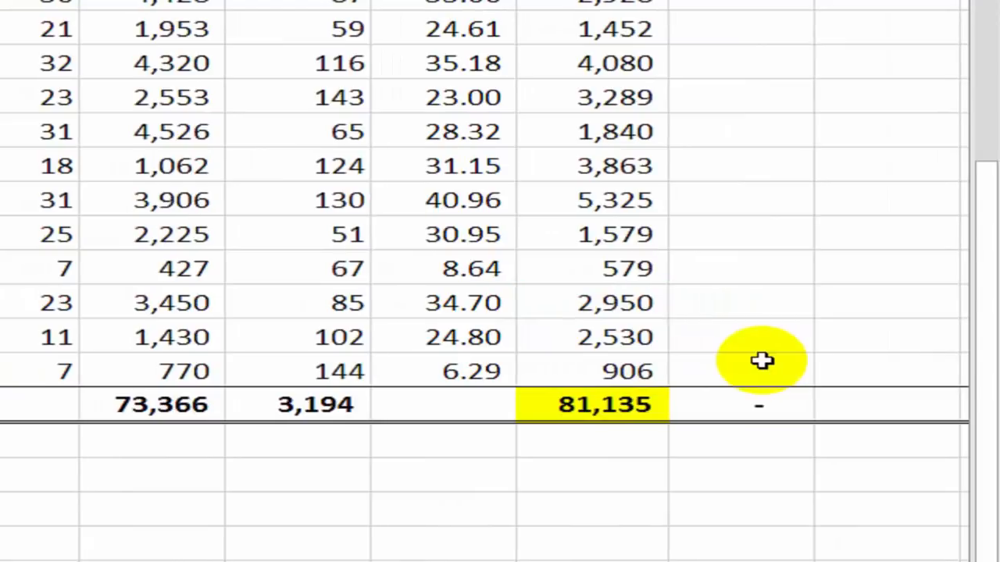
# Calculate Product1's Closing Qty as Opening Qty plus Purchase Qty minus Sale Qty
pyautogui.scroll(5, 760, 359)
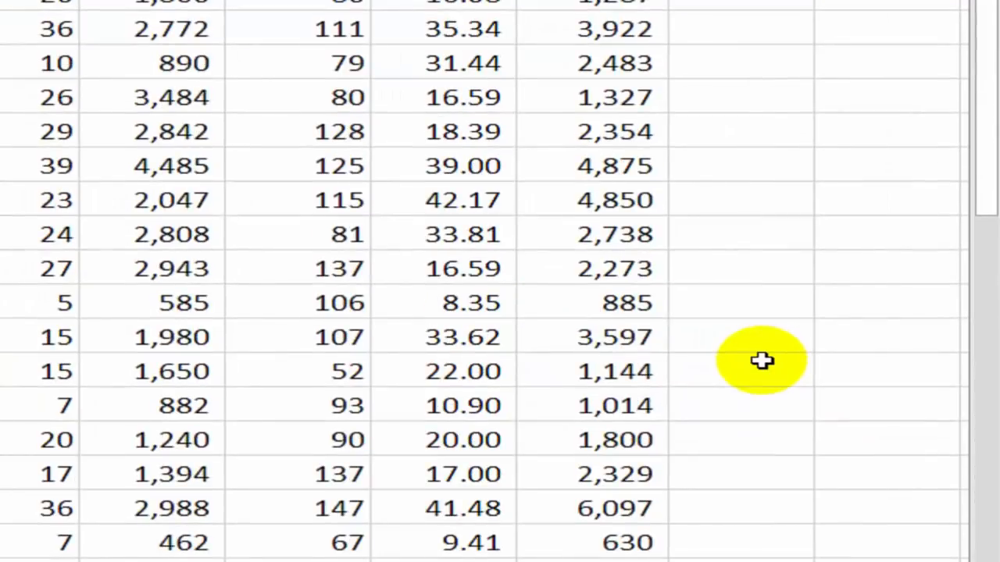
pyautogui.click(742, 36)
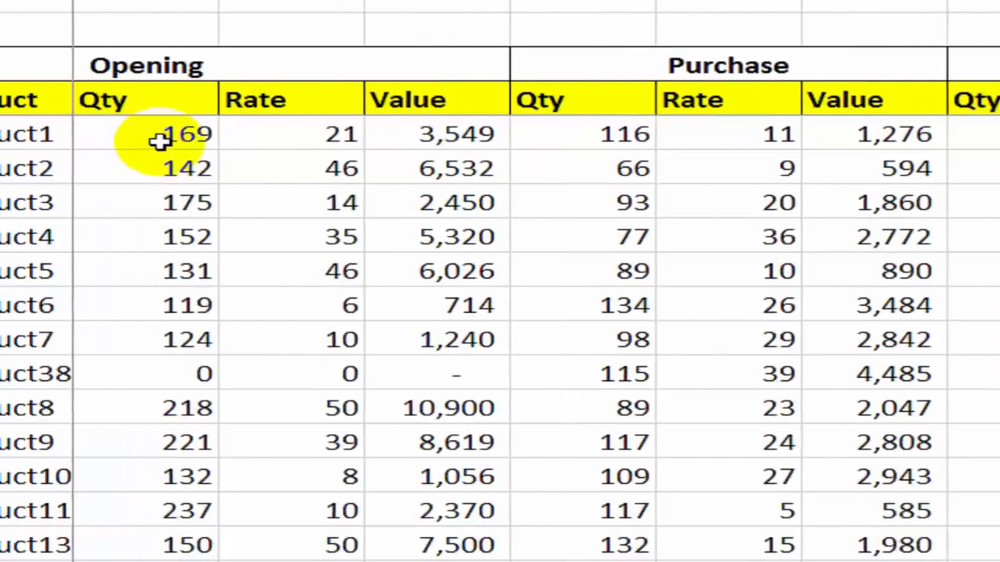
pyautogui.click(156, 140)
pyautogui.write('+')
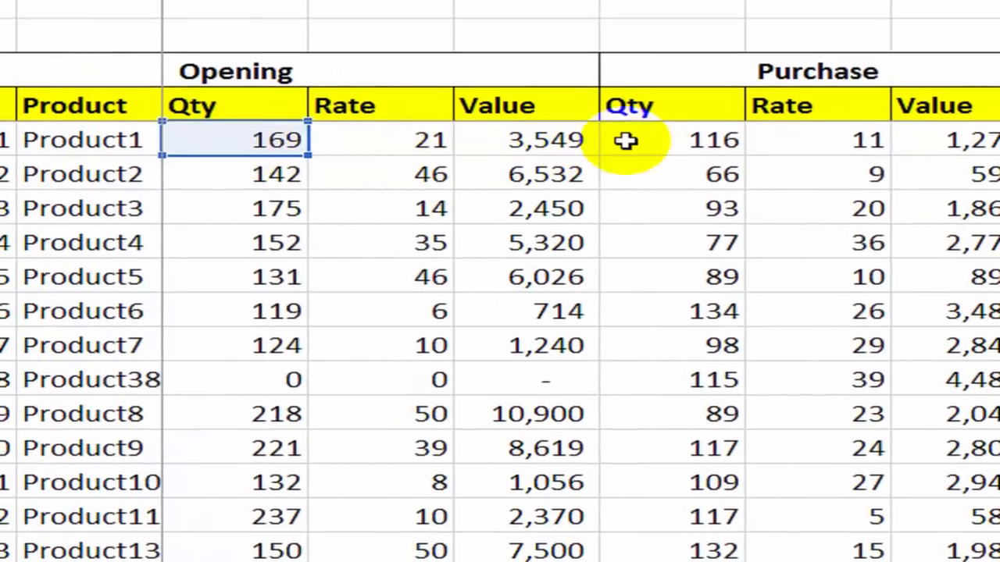
pyautogui.click(657, 139)
pyautogui.write('-')
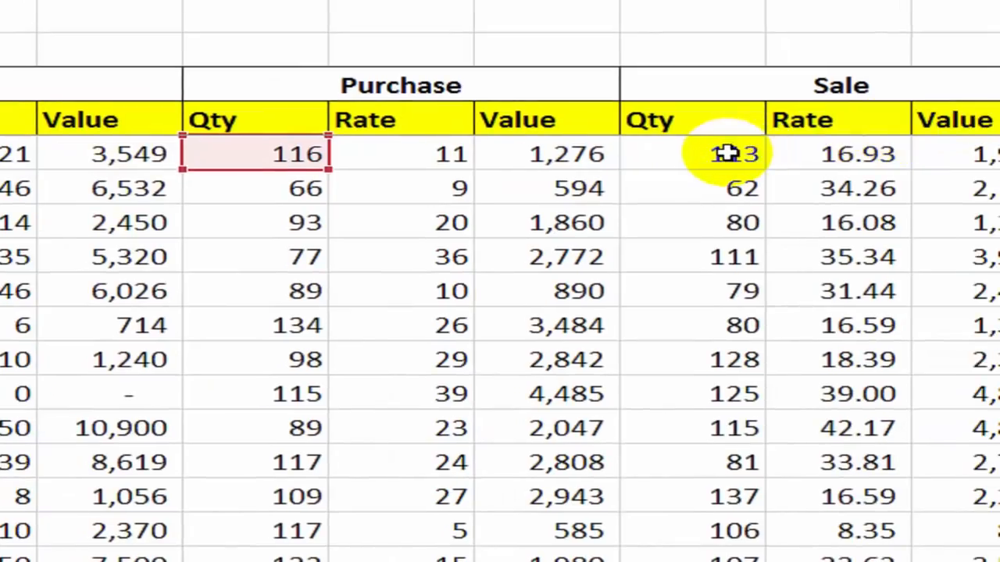
pyautogui.click(726, 154)
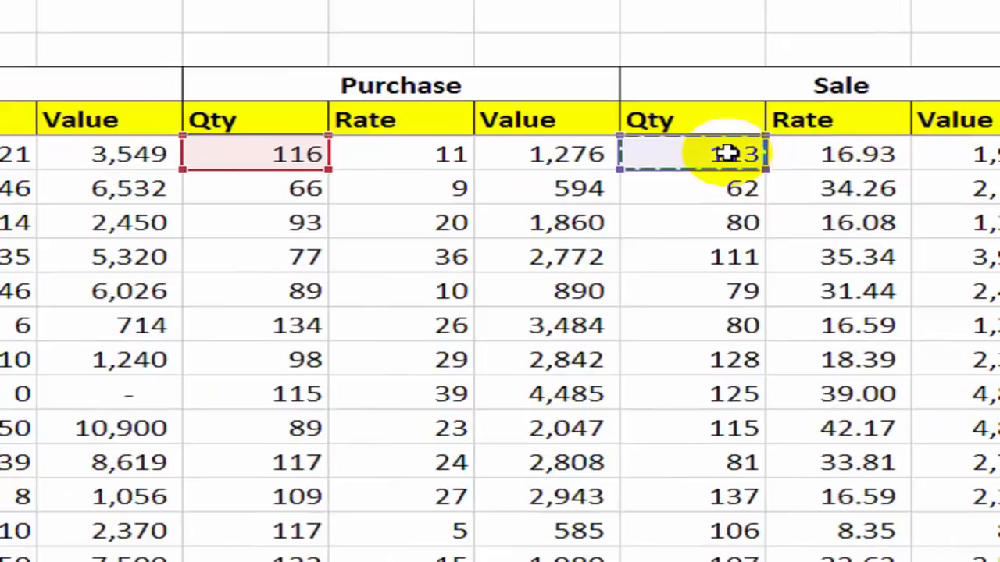
pyautogui.press('Return')
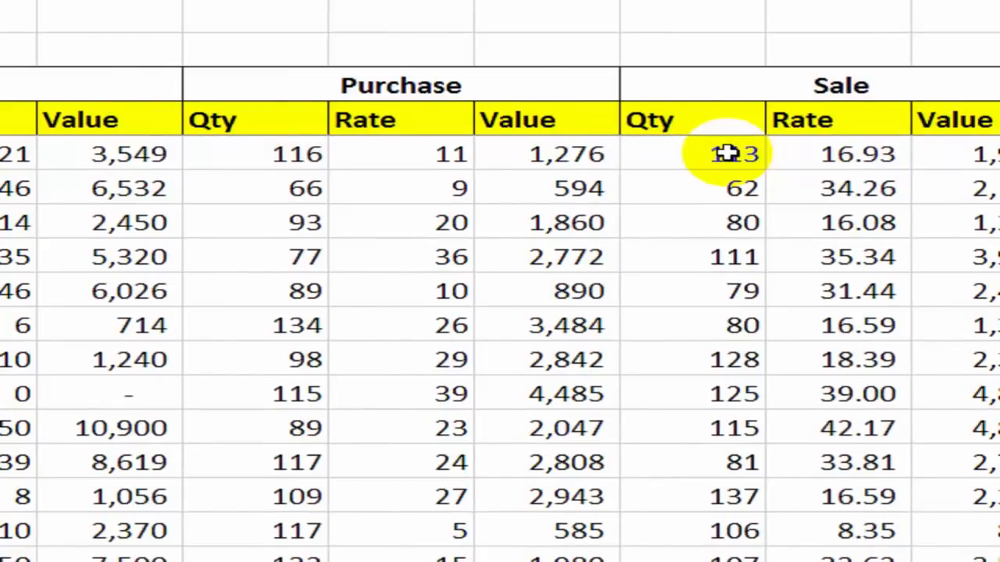
# Set Product1's Closing Rate equal to its Sale Rate with a cell reference
pyautogui.hscroll(1, 726, 153)
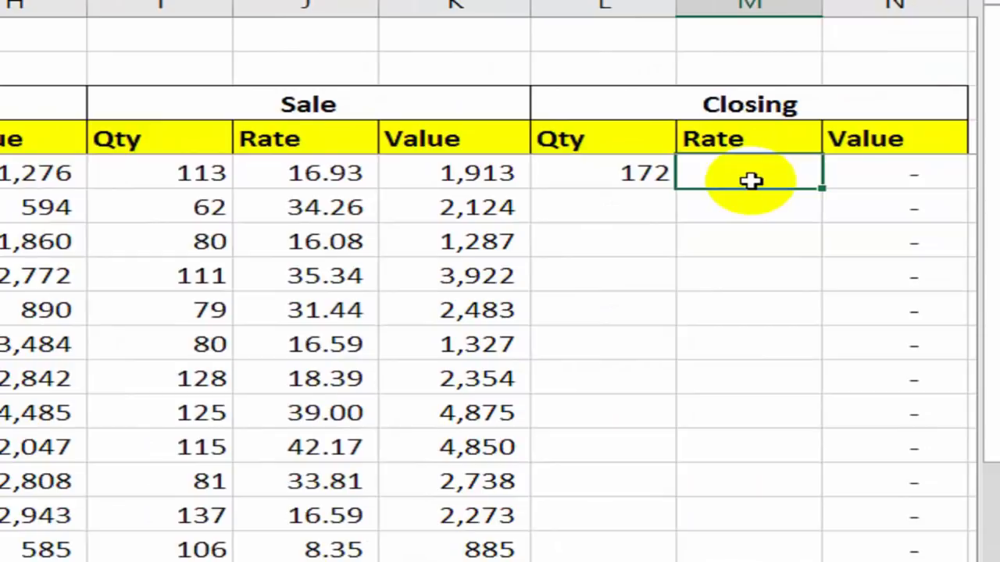
pyautogui.write('=')
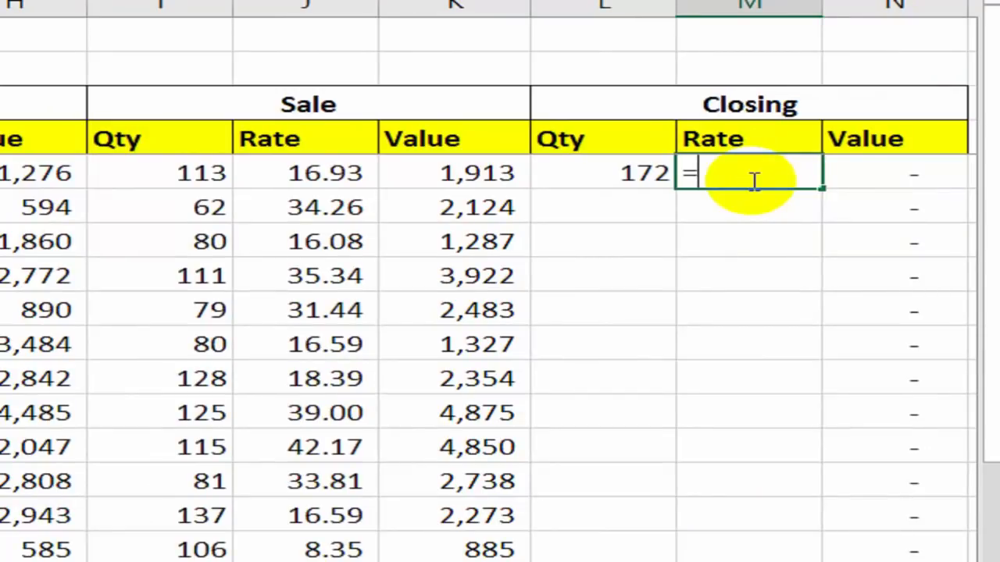
pyautogui.click(311, 173)
pyautogui.press('Return')
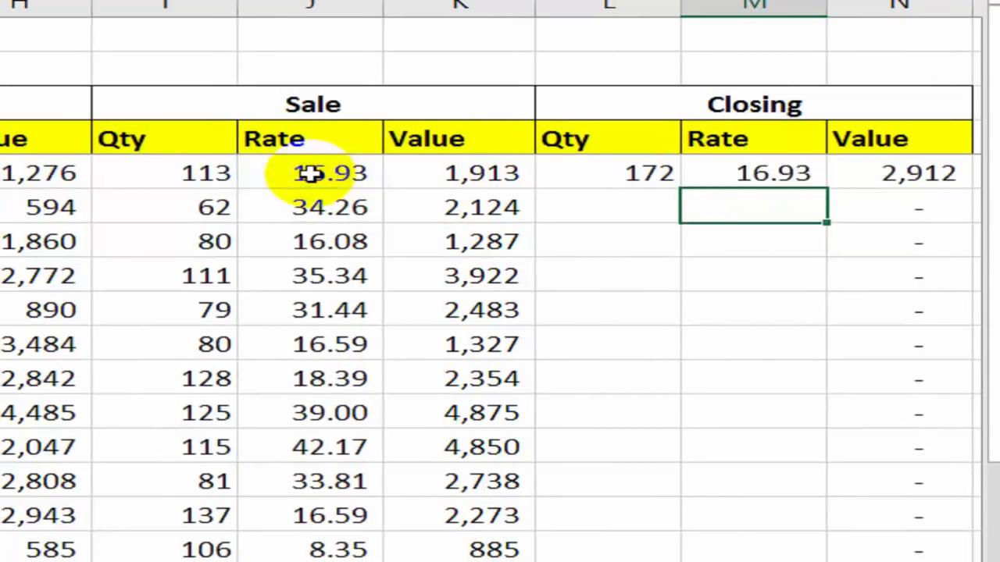
# Fill Product1's Closing Qty, Rate and Value formulas down to the last product, stopping above the Total row
pyautogui.press('Up')
pyautogui.press('Right')
pyautogui.press('Left')
pyautogui.press('Left')
pyautogui.hotkey('shift', 'Right')
pyautogui.hotkey('shift', 'Right')
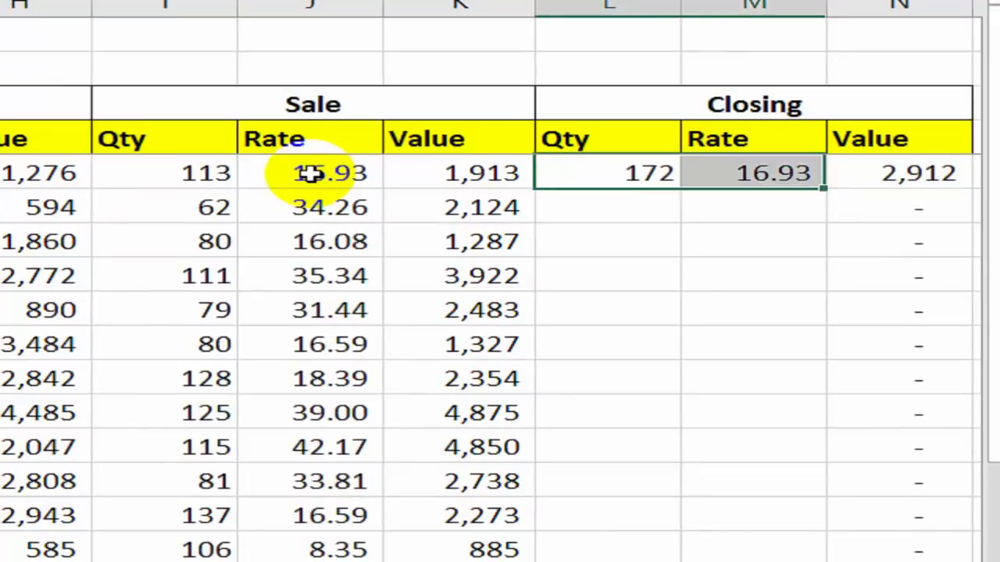
pyautogui.hotkey('shift', 'Down')
pyautogui.hotkey('shift', 'Down')
pyautogui.hotkey('shift', 'Down')
pyautogui.hotkey('shift', 'Down')
pyautogui.hotkey('shift', 'Down')
pyautogui.hotkey('shift', 'Down')
pyautogui.hotkey('shift', 'Down')
pyautogui.hotkey('shift', 'Down')
pyautogui.hotkey('shift', 'Down')
pyautogui.hotkey('shift', 'Down')
pyautogui.hotkey('shift', 'Down')
pyautogui.hotkey('shift', 'Down')
pyautogui.hotkey('shift', 'Down')
pyautogui.hotkey('shift', 'Down')
pyautogui.hotkey('shift', 'Down')
pyautogui.hotkey('shift', 'Down')
pyautogui.hotkey('shift', 'Down')
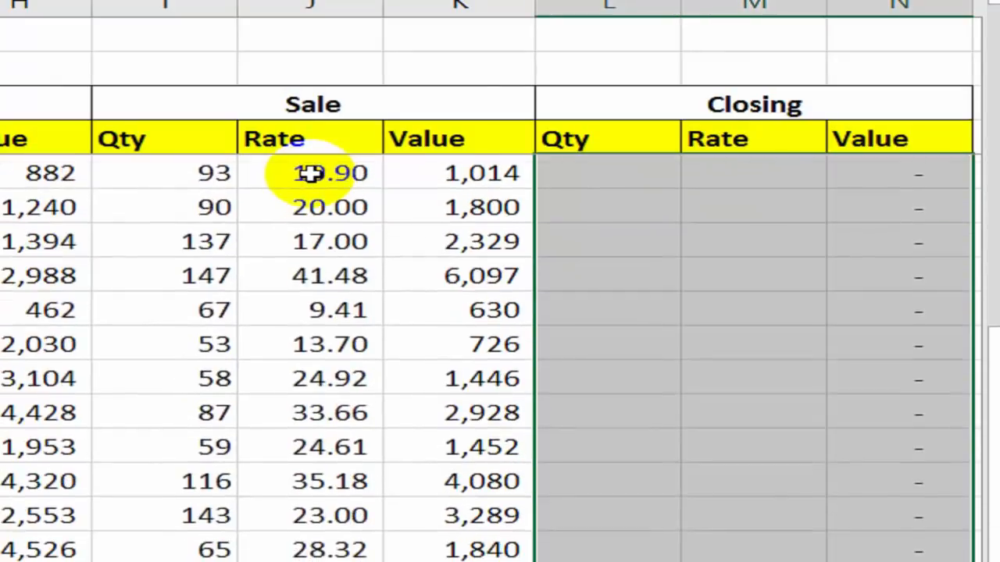
pyautogui.hotkey('ctrl', 'd')
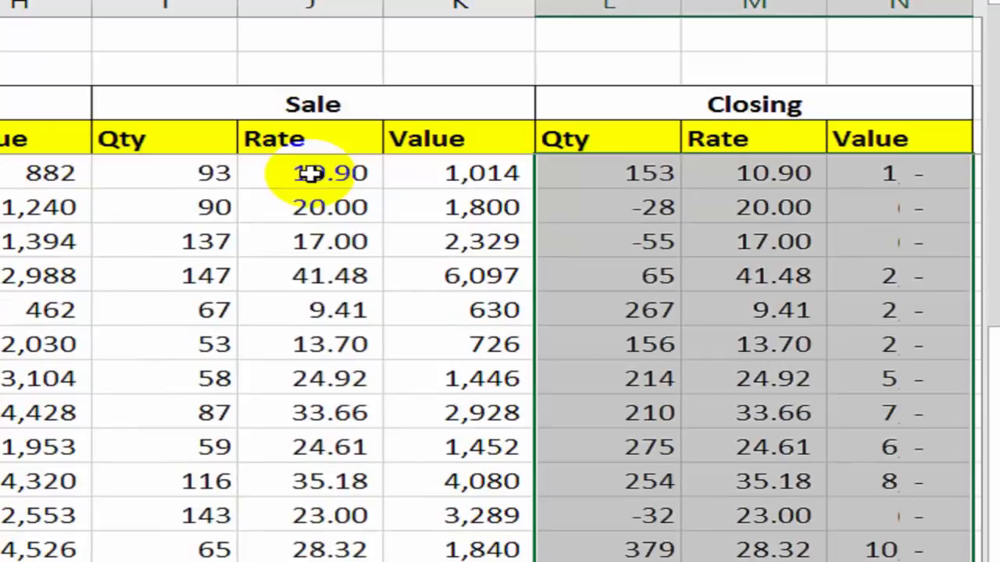
# Examine the Closing Qty and Closing Value totals in the Total row and their formulas
pyautogui.press('Down')
pyautogui.scroll(-5, 310, 174)
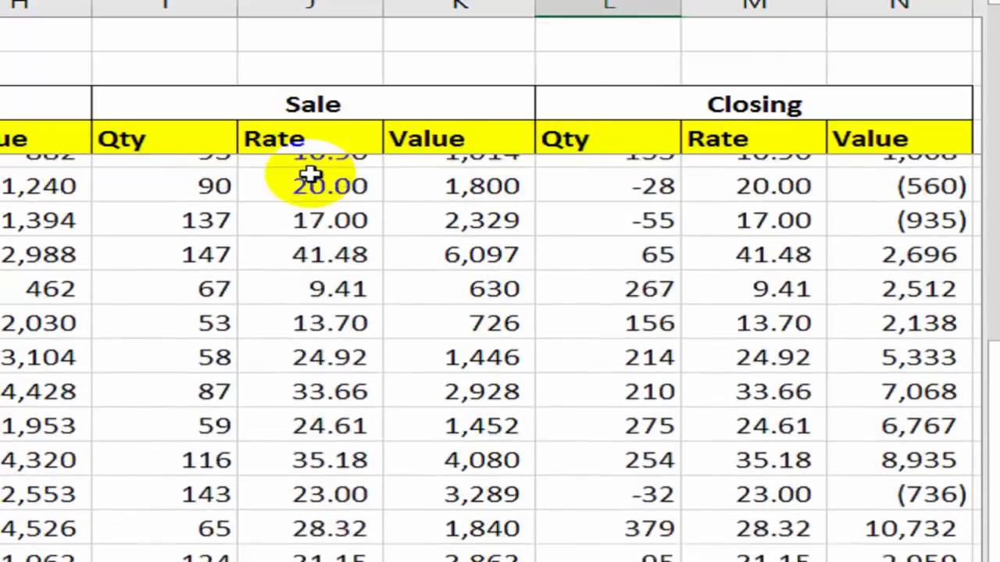
pyautogui.press('F2')
pyautogui.press('Escape')
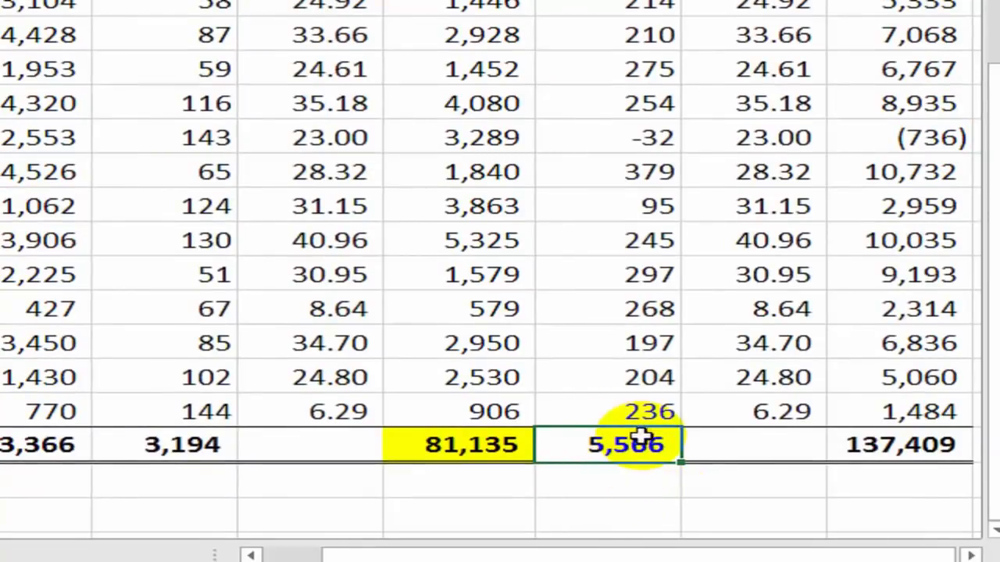
pyautogui.click(937, 445)
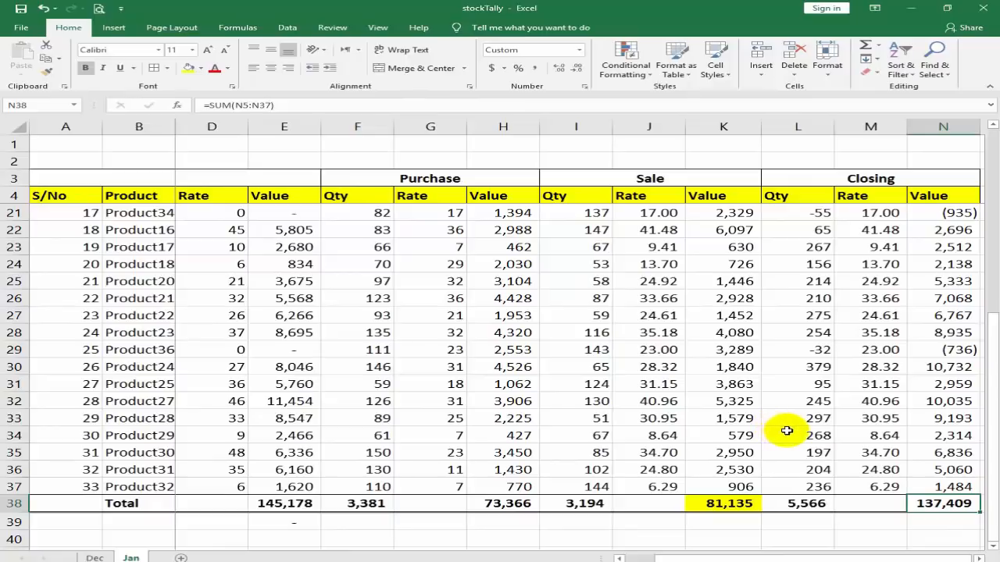
# Review the January tally's product rows and the Sale and Closing totals from first product to Total row
pyautogui.scroll(1, 795, 432)
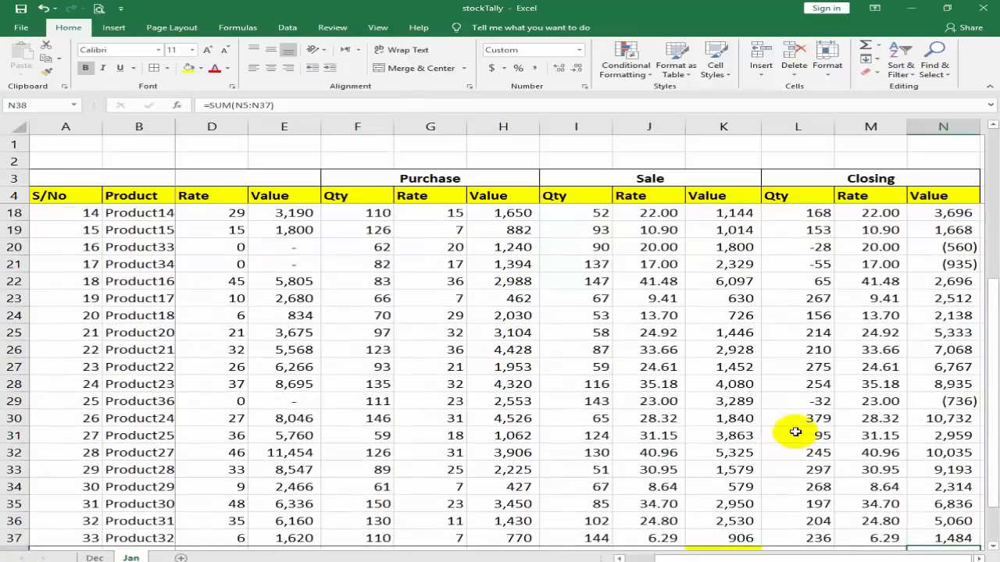
pyautogui.scroll(-3, 795, 432)
pyautogui.click(722, 401)
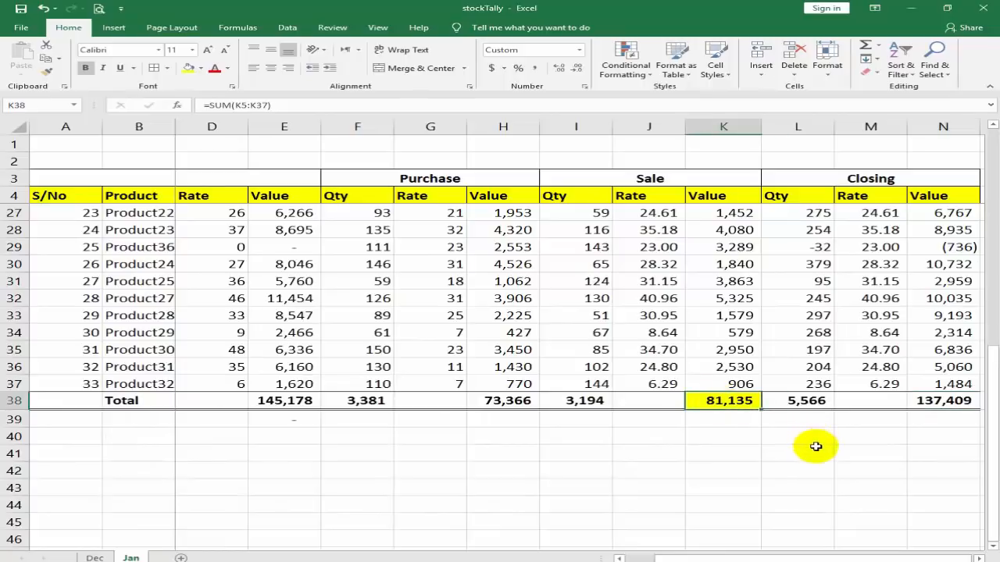
pyautogui.scroll(2, 815, 447)
pyautogui.scroll(5, 815, 447)
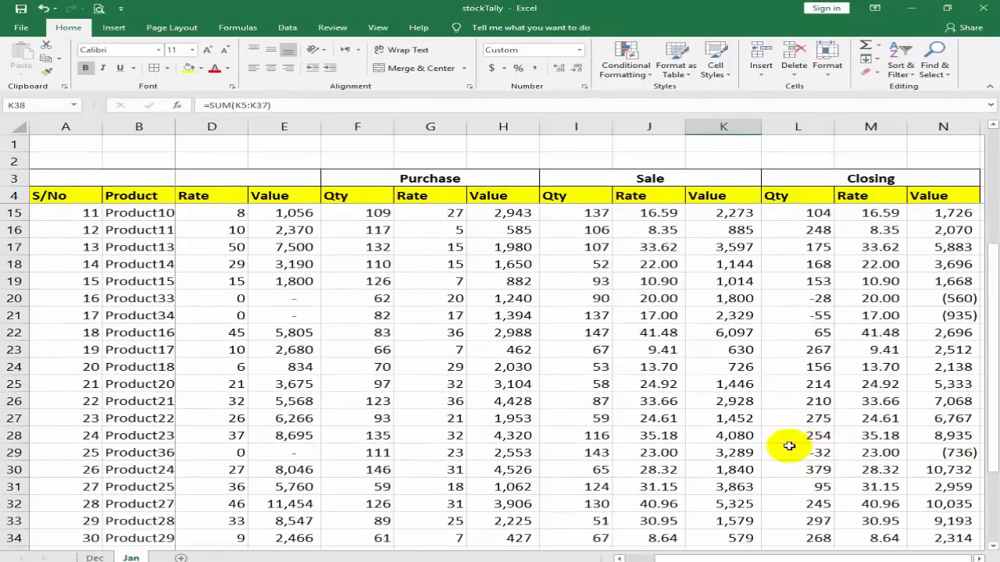
pyautogui.scroll(-1, 810, 454)
pyautogui.scroll(-1, 810, 455)
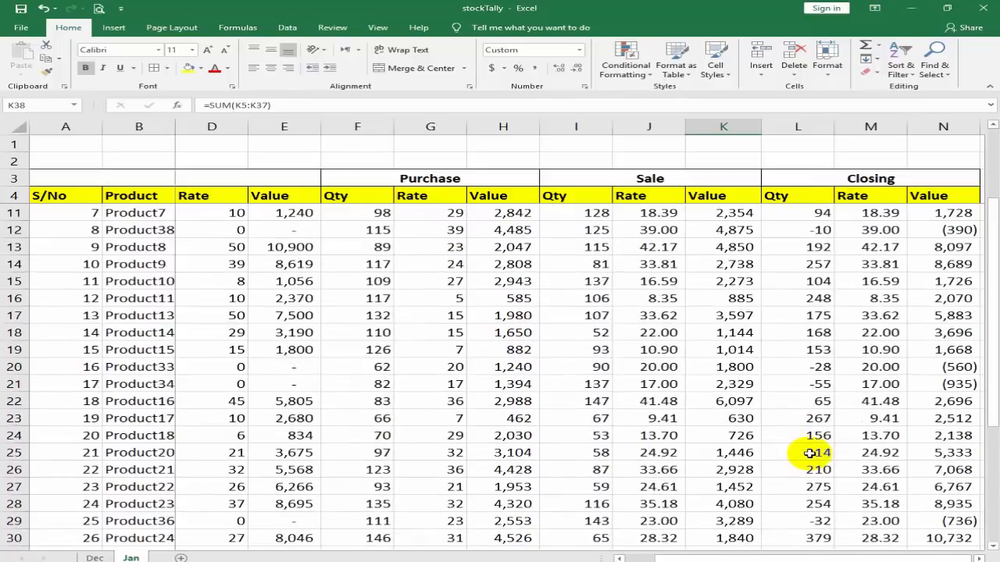
pyautogui.scroll(-3, 879, 428)
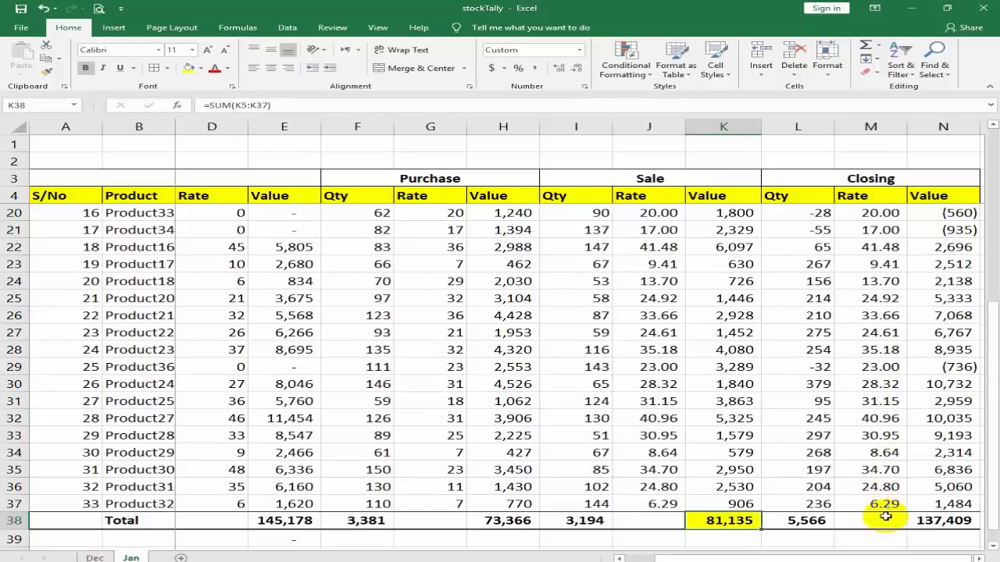
pyautogui.scroll(5, 887, 473)
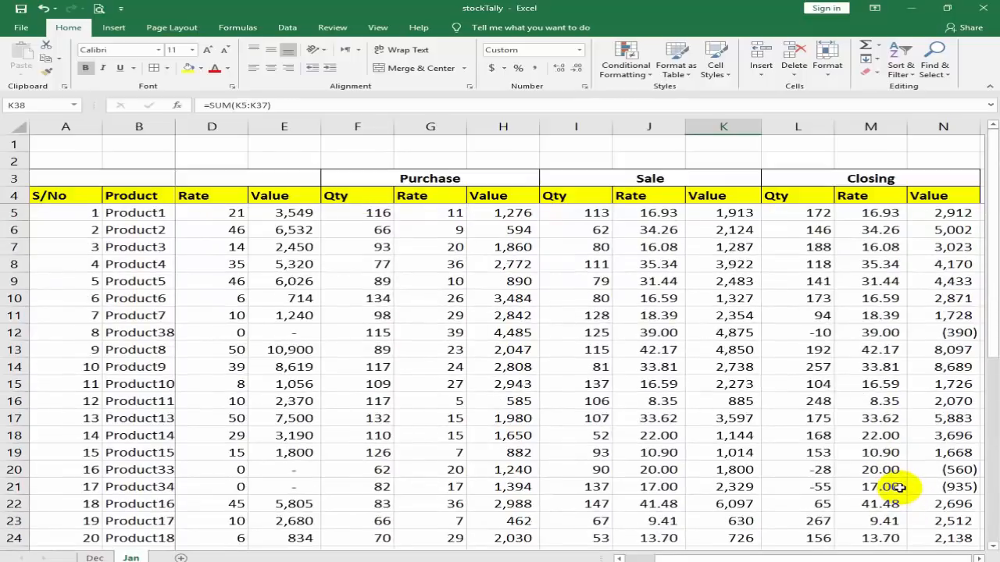
pyautogui.scroll(-3, 883, 489)
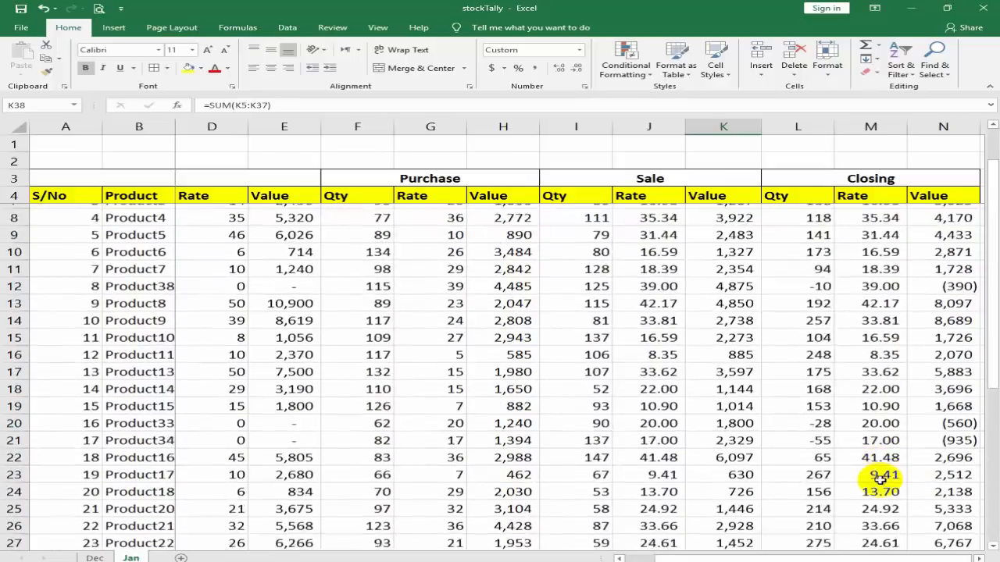